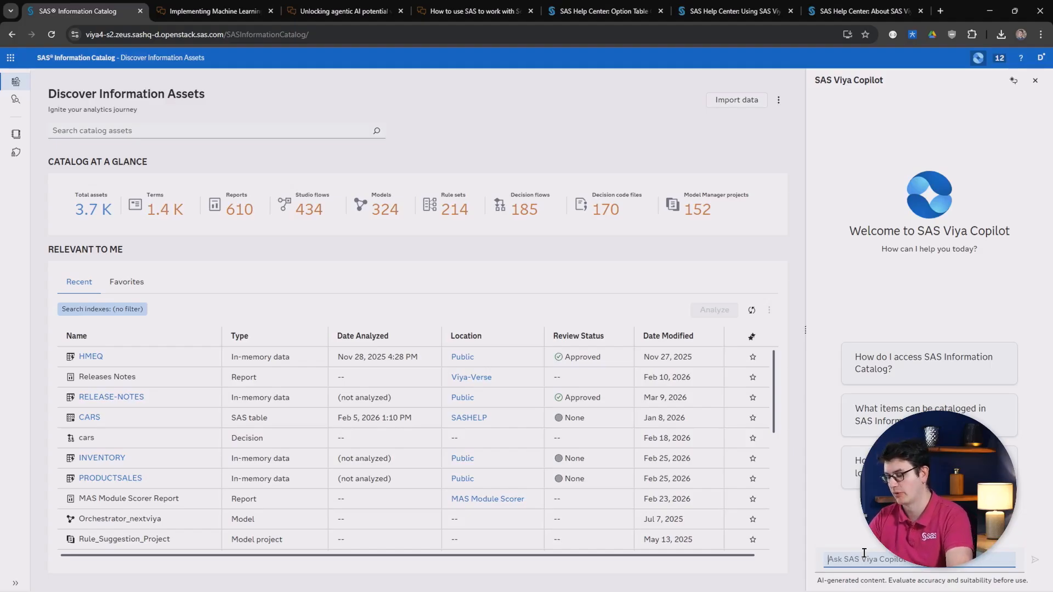
# Ask SAS Viya Copilot how to find all tables in the public library.
pyautogui.click(864, 555)
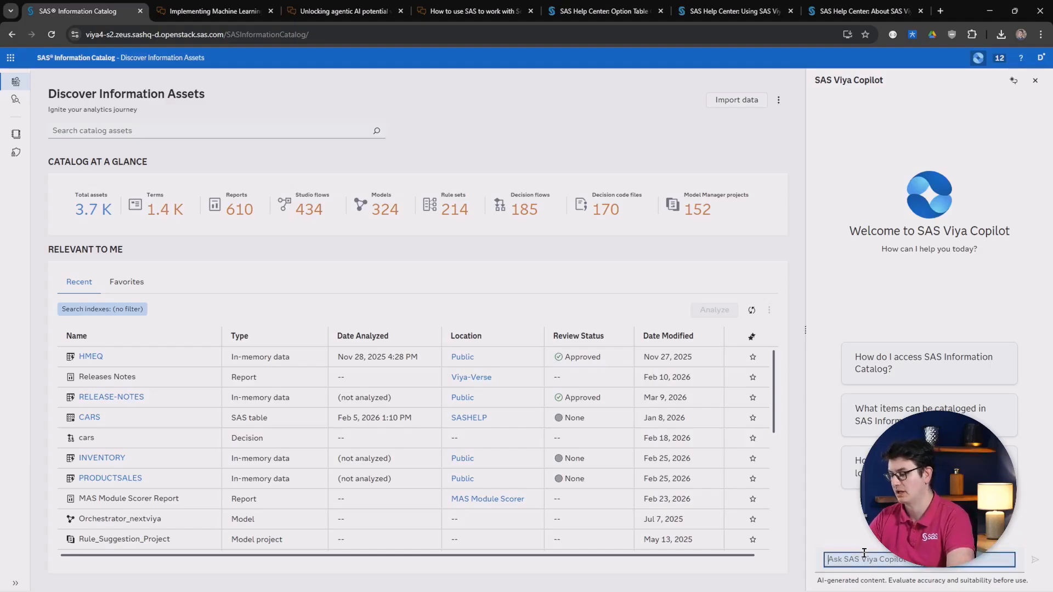
pyautogui.write('How can I find all tab')
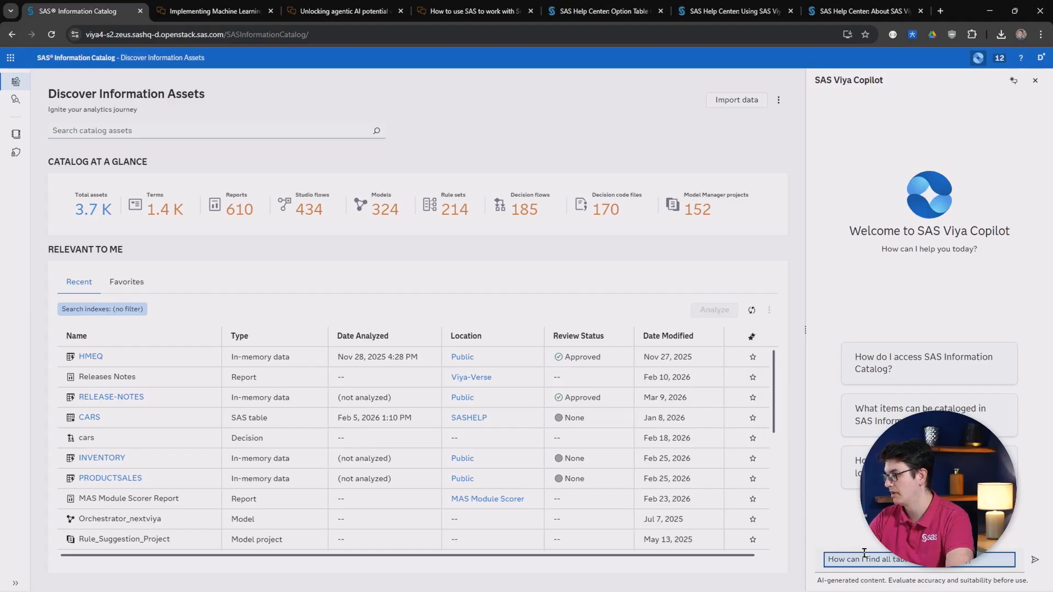
pyautogui.press('Return')
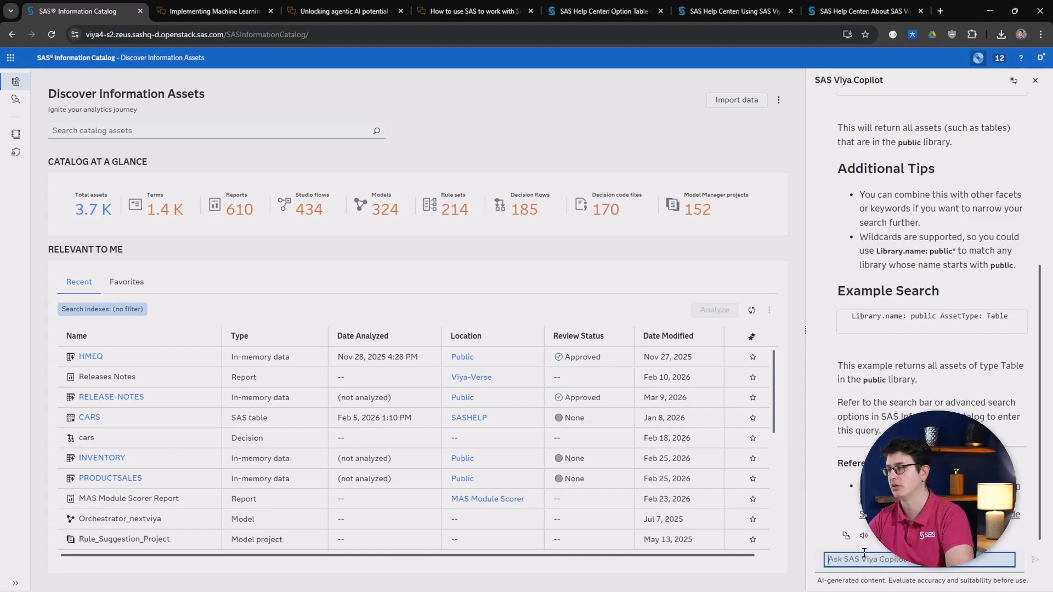
# Copy Copilot's faceted query "Library.name: public" and search the catalog with it.
pyautogui.moveTo(876, 323)
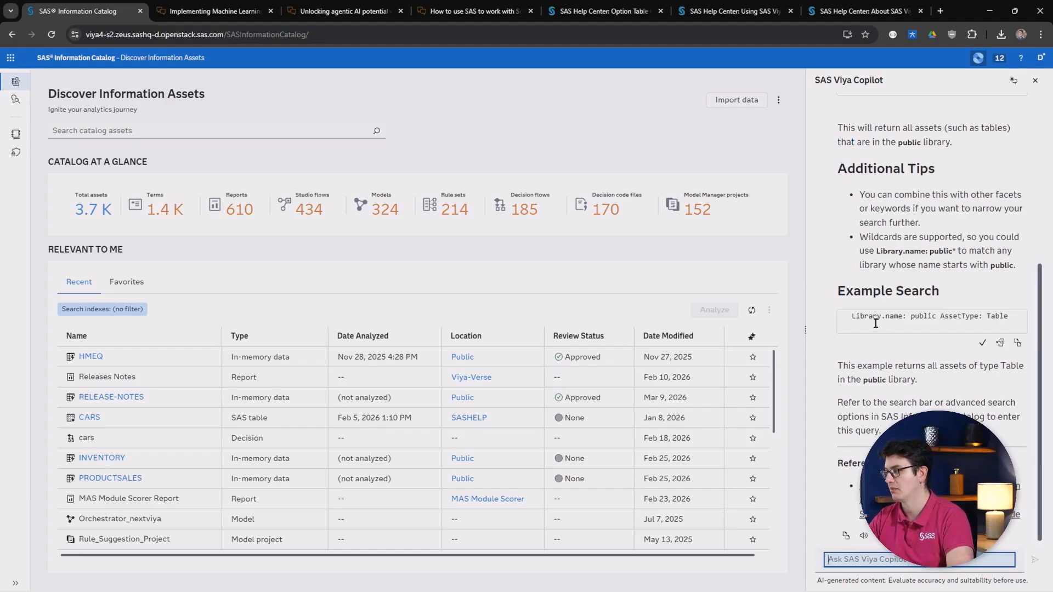
pyautogui.scroll(-1, 941, 314)
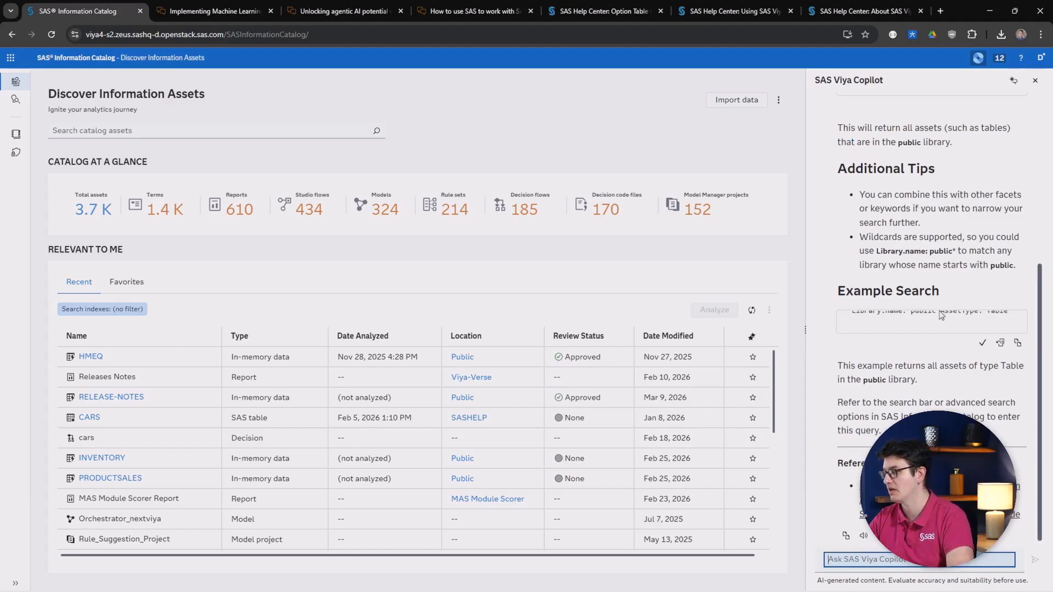
pyautogui.scroll(2, 941, 315)
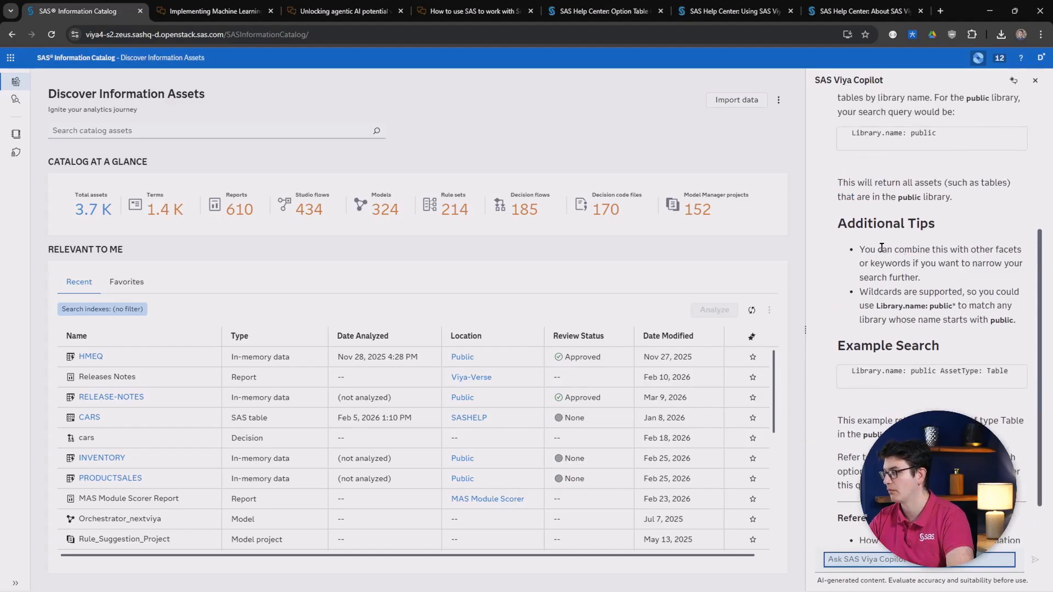
pyautogui.scroll(3, 881, 247)
pyautogui.moveTo(967, 306)
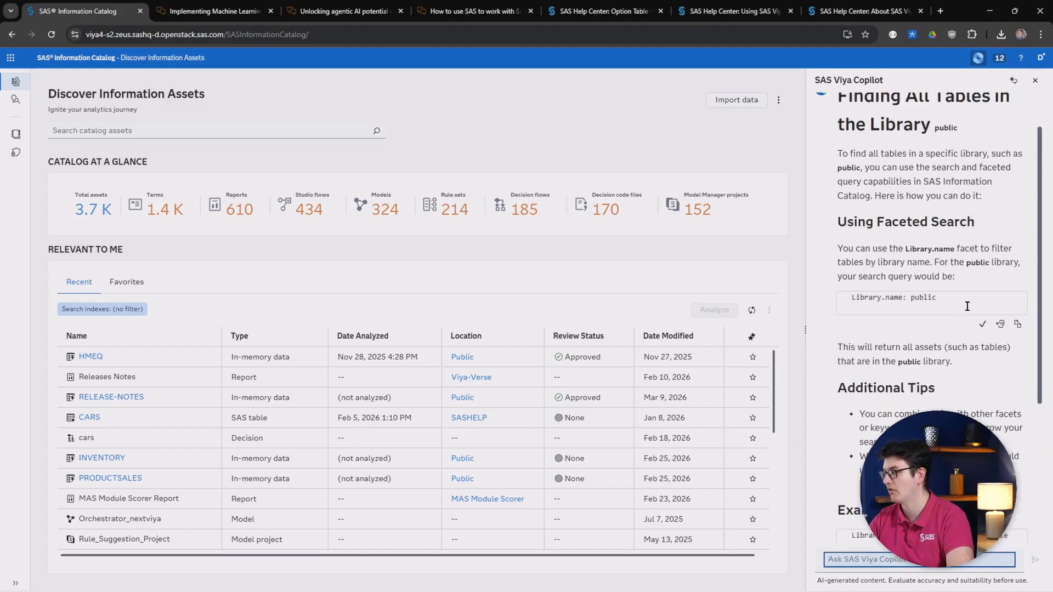
pyautogui.click(1018, 324)
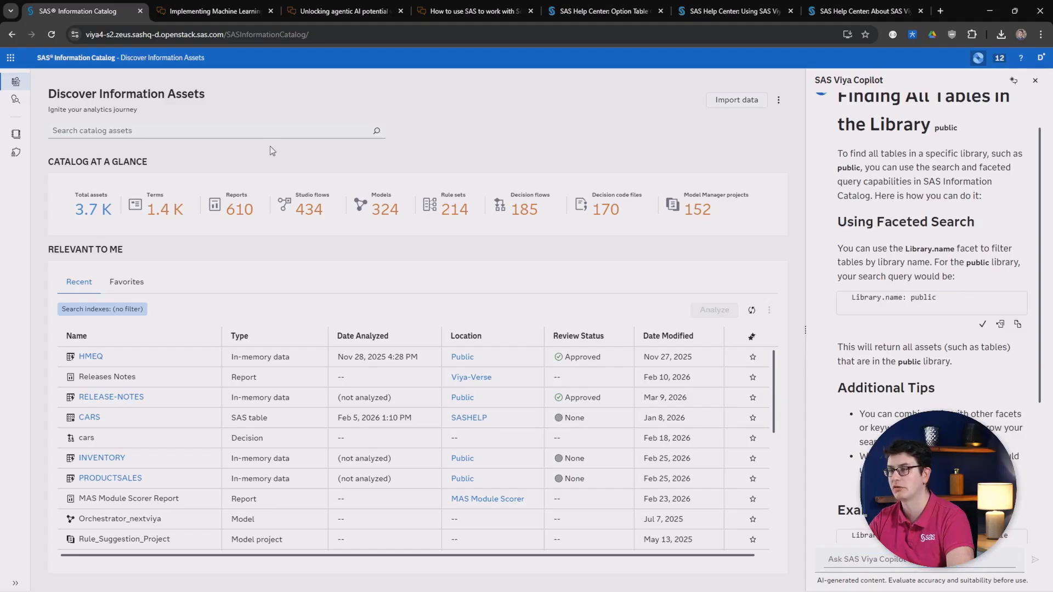
pyautogui.click(271, 132)
pyautogui.hotkey('ctrl', 'v')
pyautogui.press('Return')
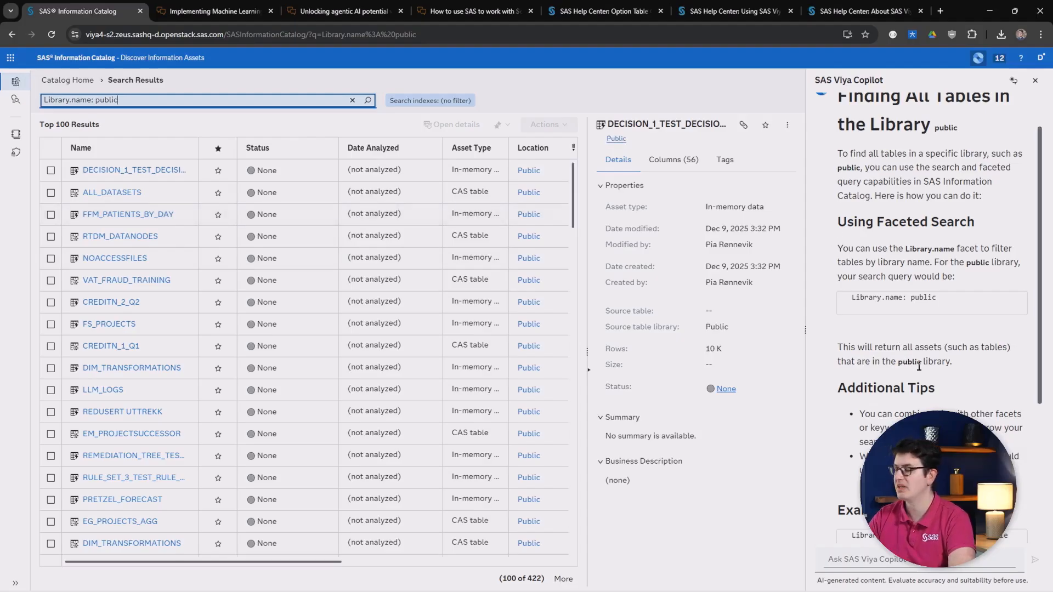
# Refine the catalog search with the previously used query "Library.name: Public name: hmeq".
pyautogui.scroll(-4, 918, 366)
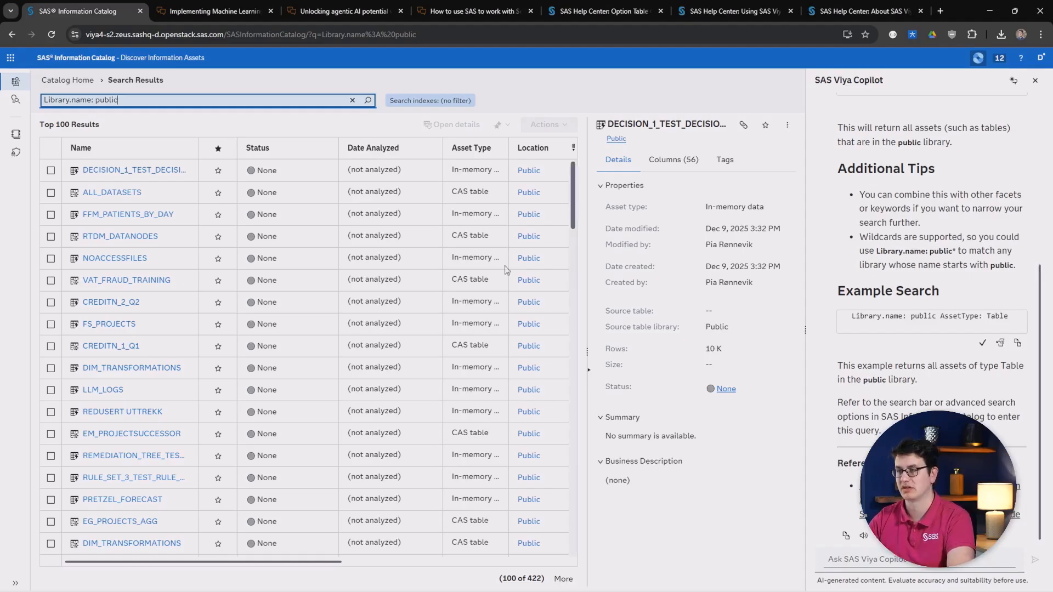
pyautogui.write('name')
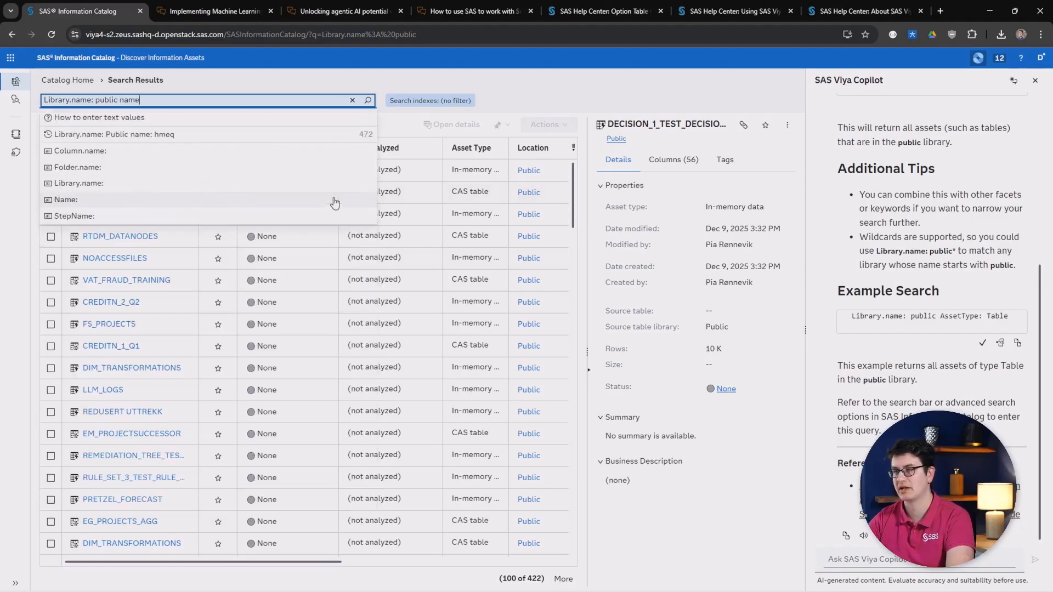
pyautogui.press('Down')
pyautogui.press('Down')
pyautogui.press('Return')
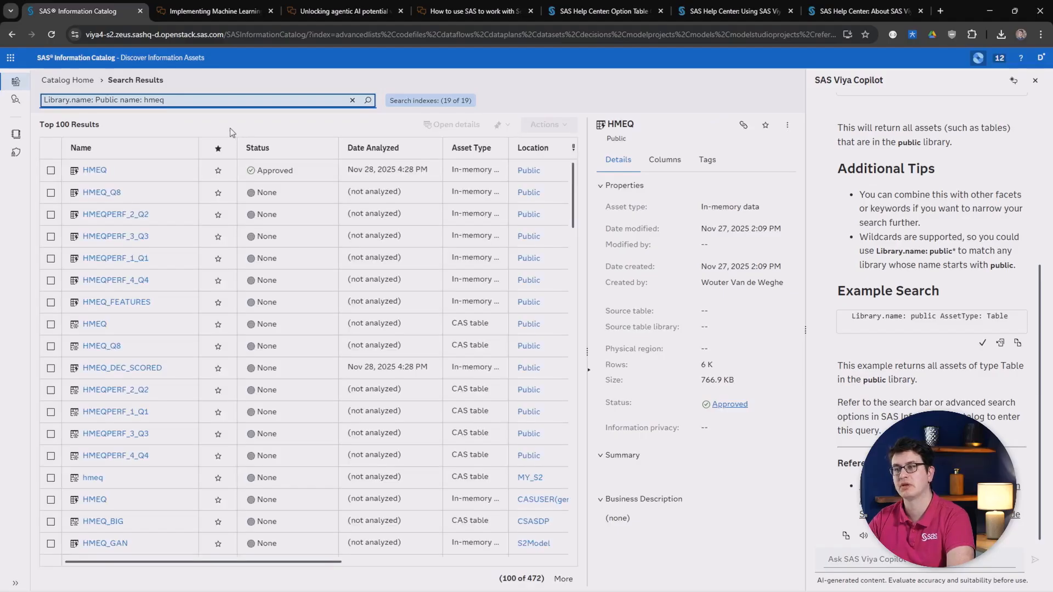
# Open the approved HMEQ in-memory table from the Public library and send it to Explore and visualize.
pyautogui.click(91, 166)
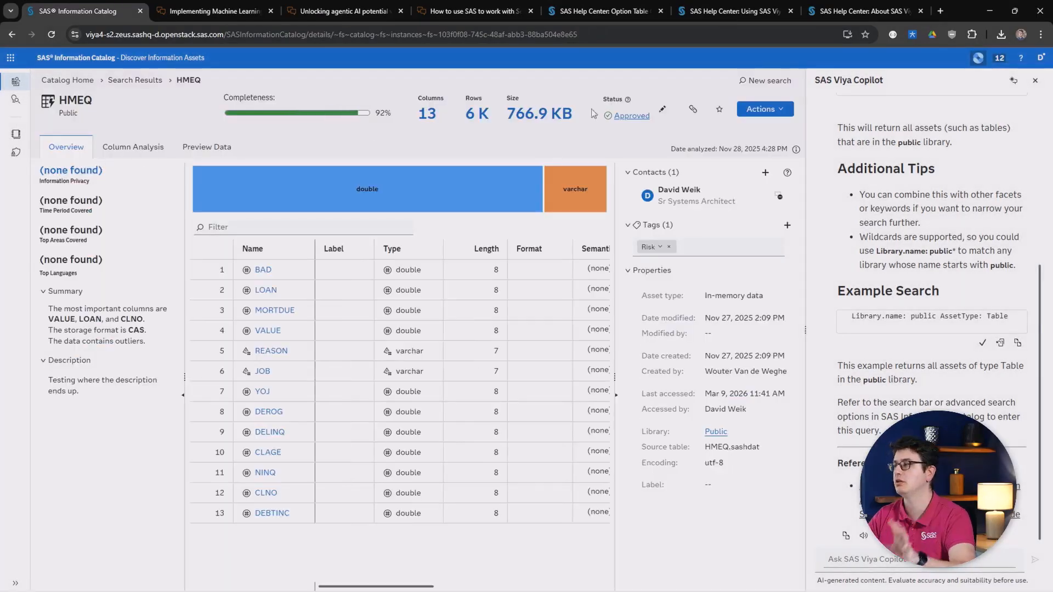
pyautogui.click(753, 111)
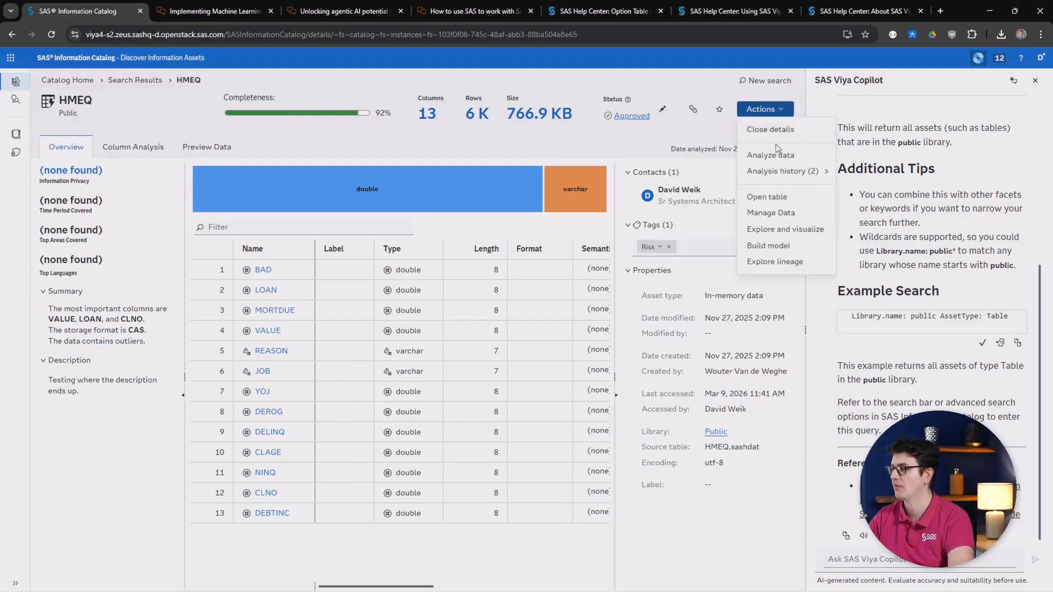
pyautogui.click(779, 229)
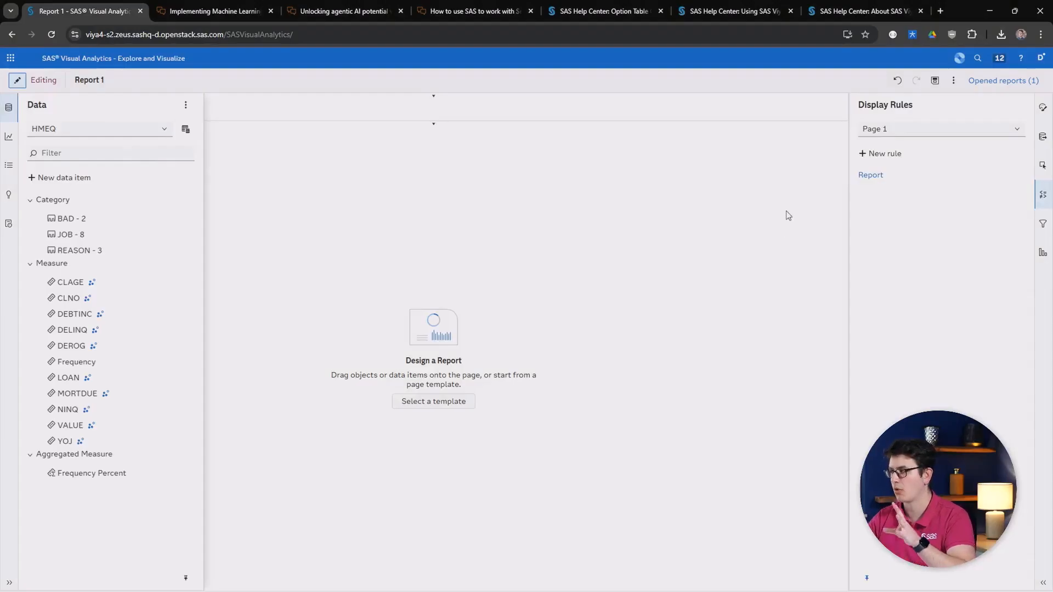
# Have SAS Viya Copilot suggest a visual and add it to the report.
pyautogui.click(959, 58)
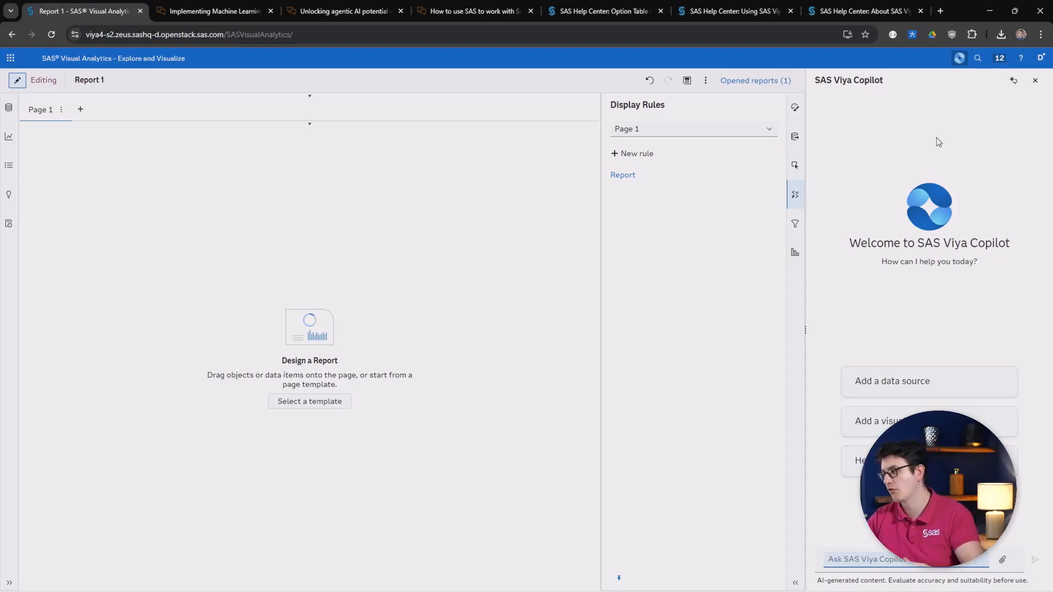
pyautogui.click(873, 421)
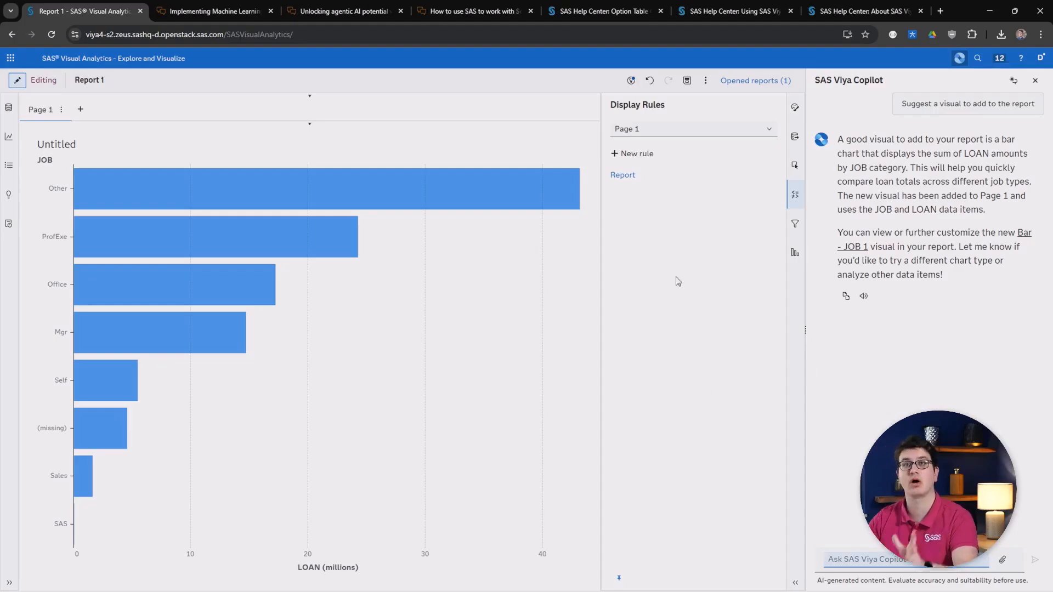
# Start a new custom category based on JOB and have its value groups generated automatically.
pyautogui.click(9, 109)
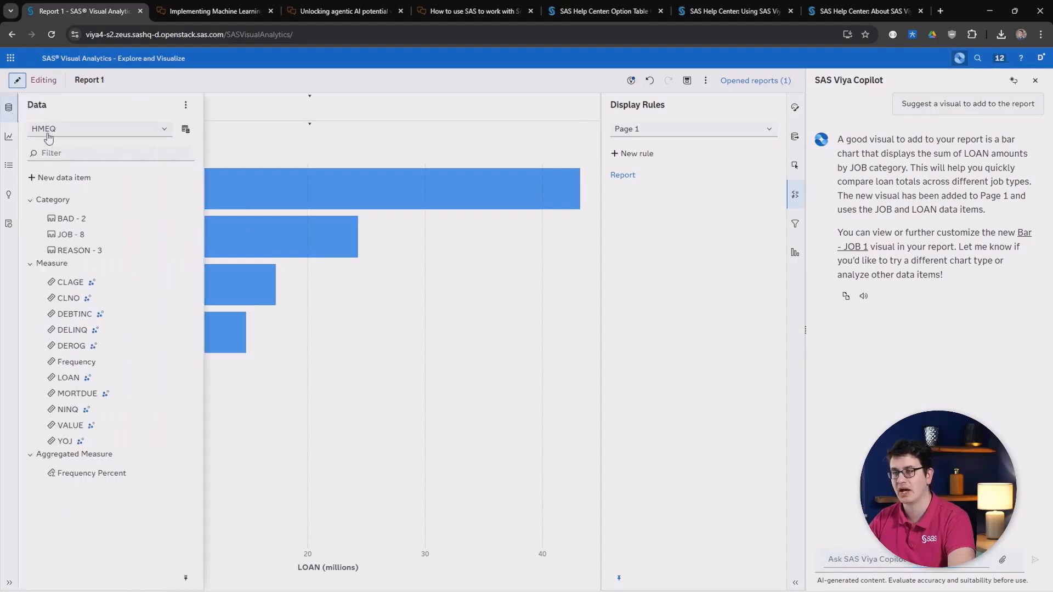
pyautogui.click(65, 179)
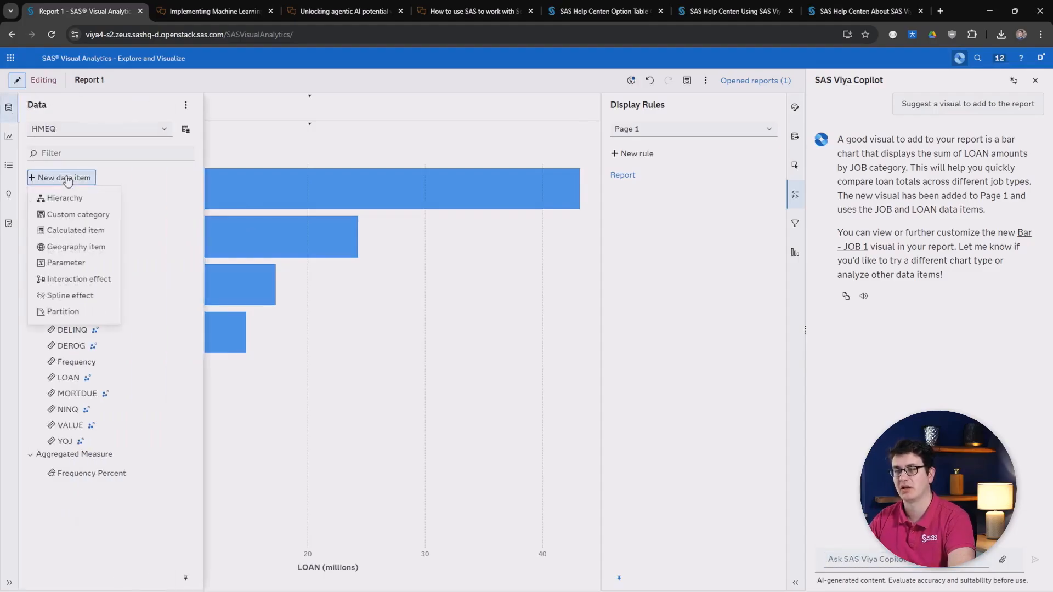
pyautogui.click(70, 215)
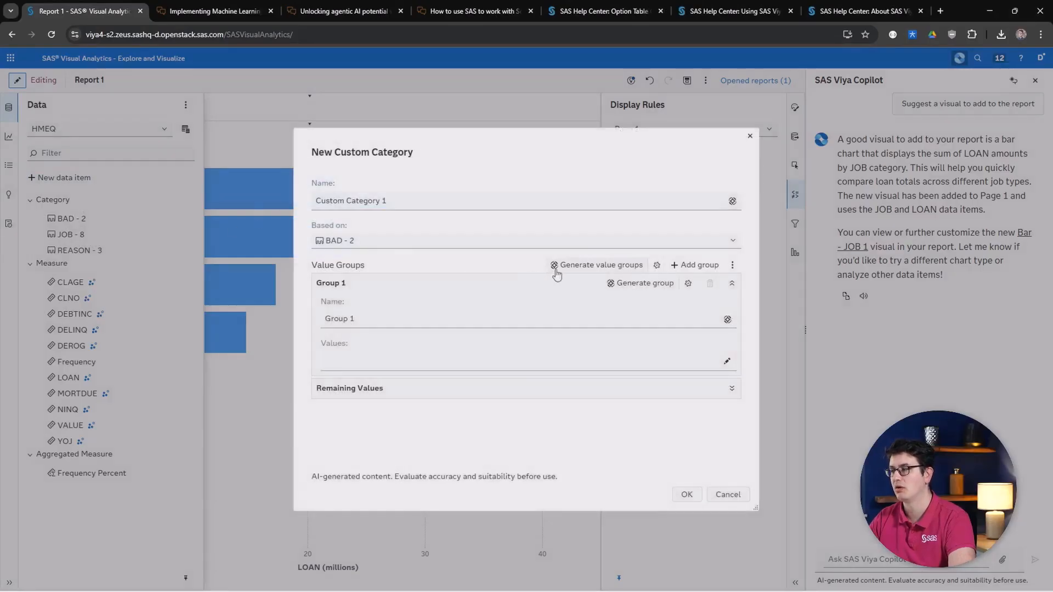
pyautogui.click(487, 241)
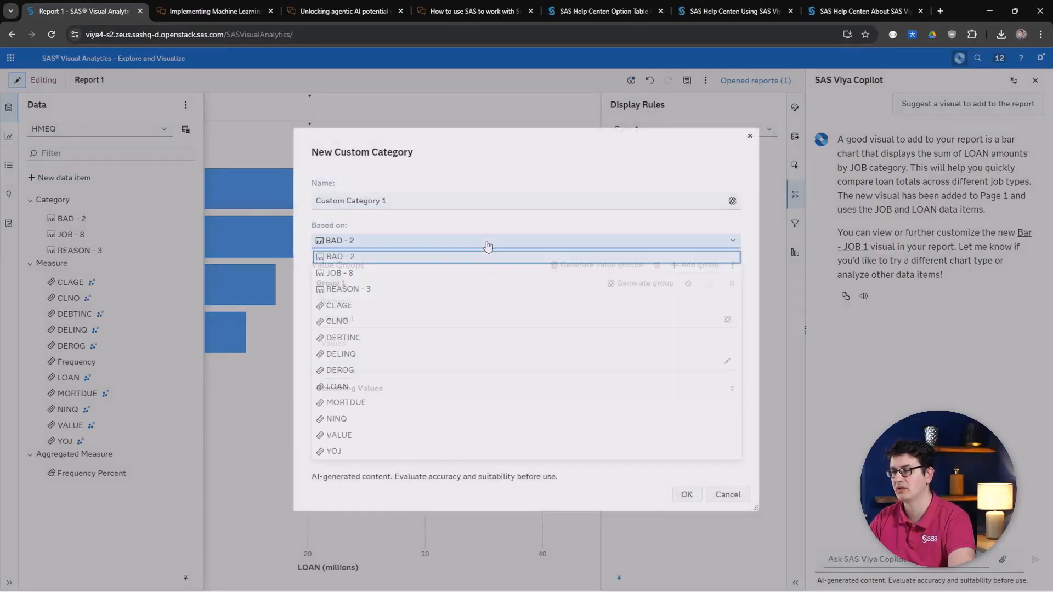
pyautogui.click(427, 274)
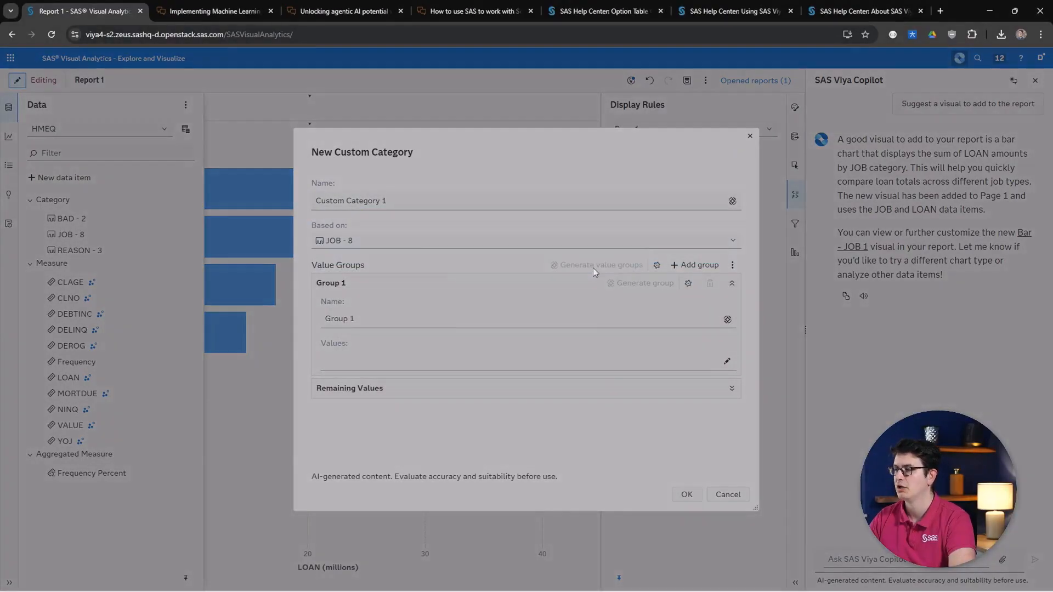
pyautogui.click(593, 267)
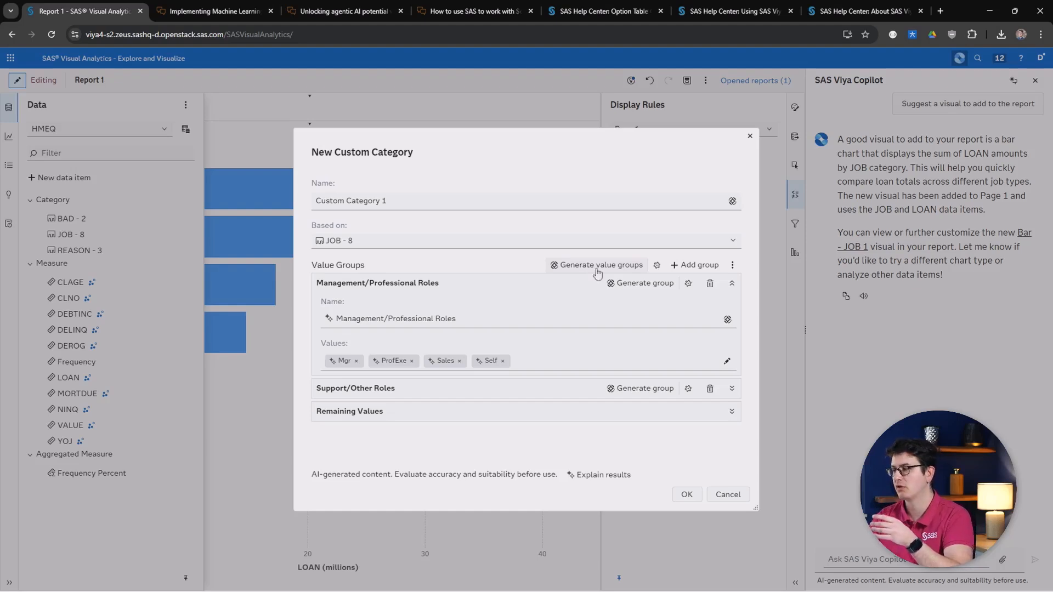
# Review the generation settings for all value groups and for the Management/Professional Roles group, leaving both without changes.
pyautogui.click(656, 265)
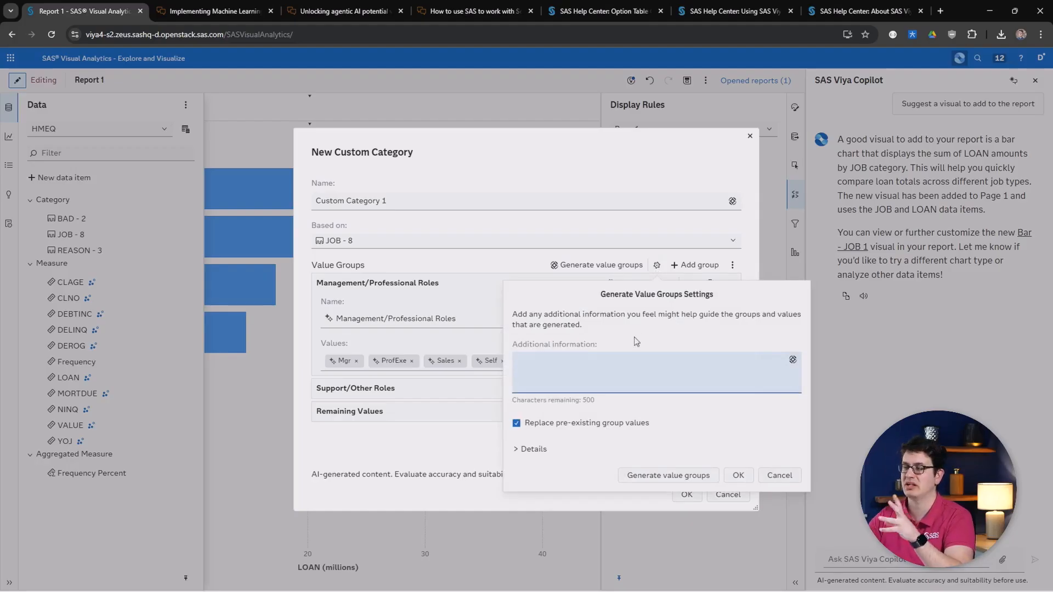
pyautogui.click(788, 474)
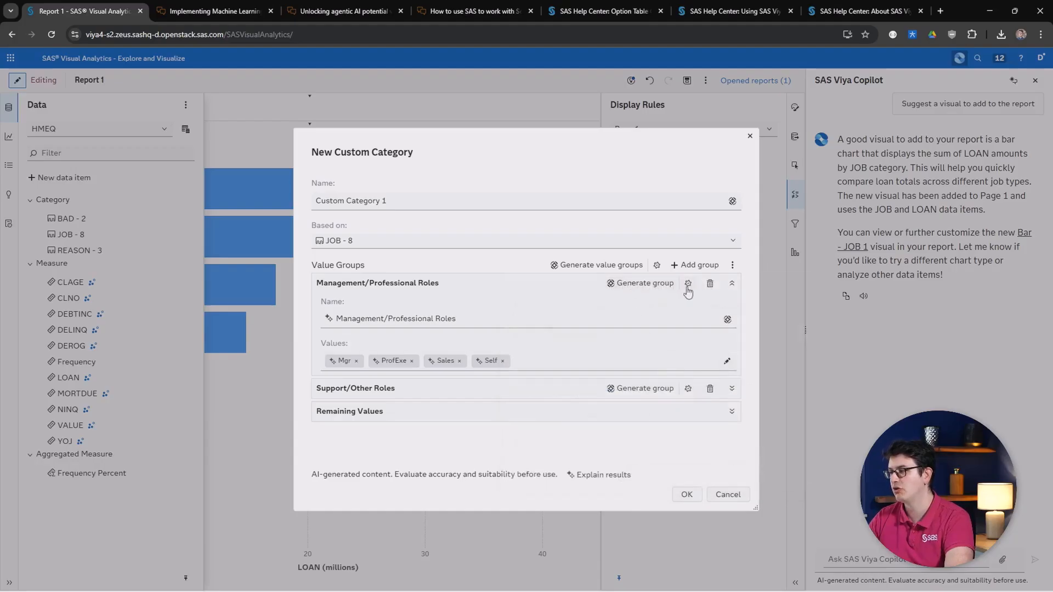
pyautogui.click(689, 284)
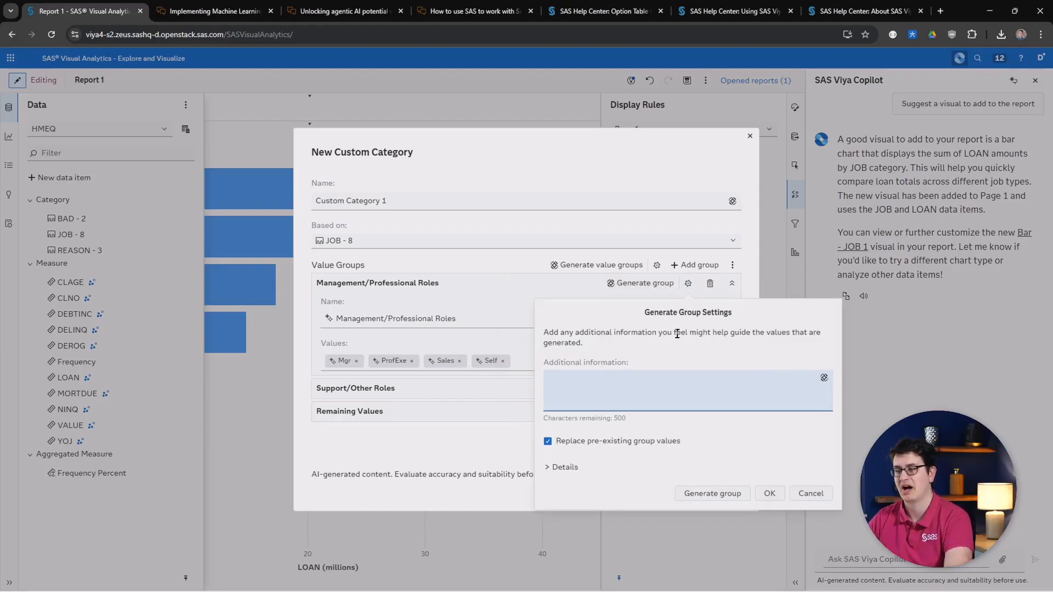
pyautogui.press('Escape')
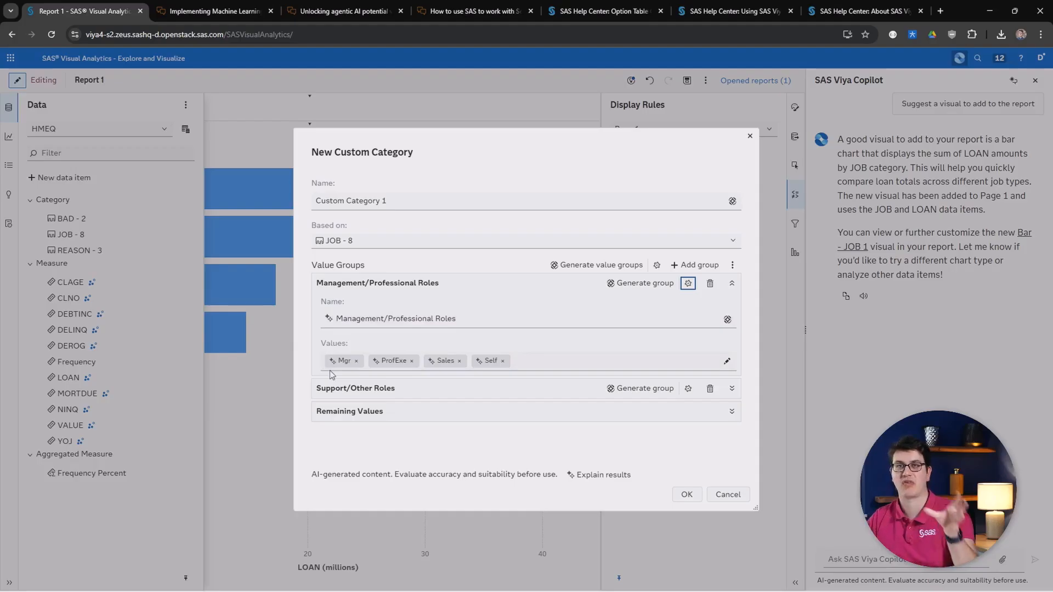
# Remove the Mgr value from the Management/Professional Roles group and add it back manually.
pyautogui.click(357, 361)
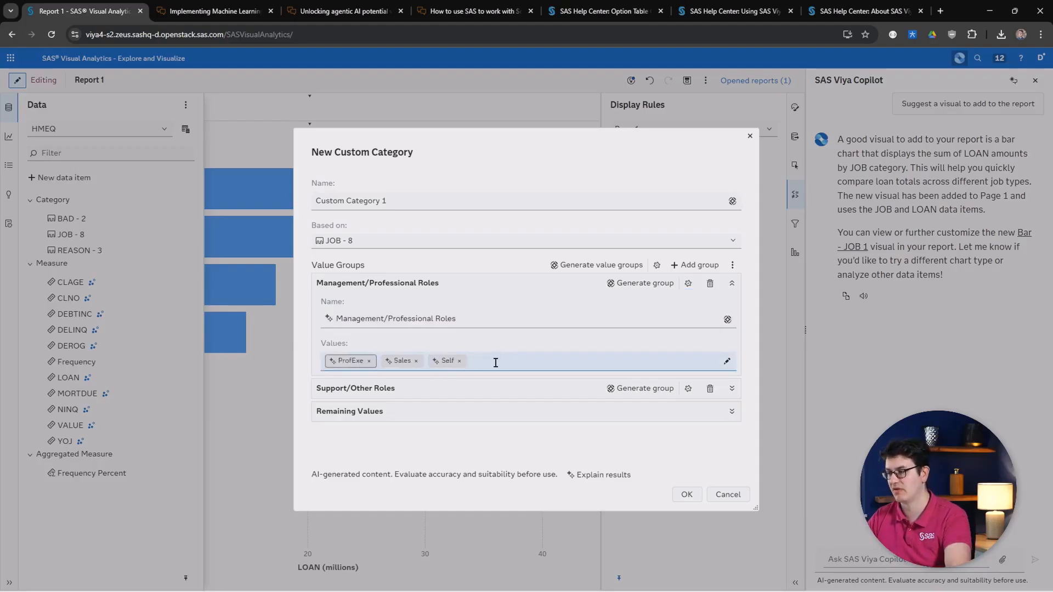
pyautogui.write('M')
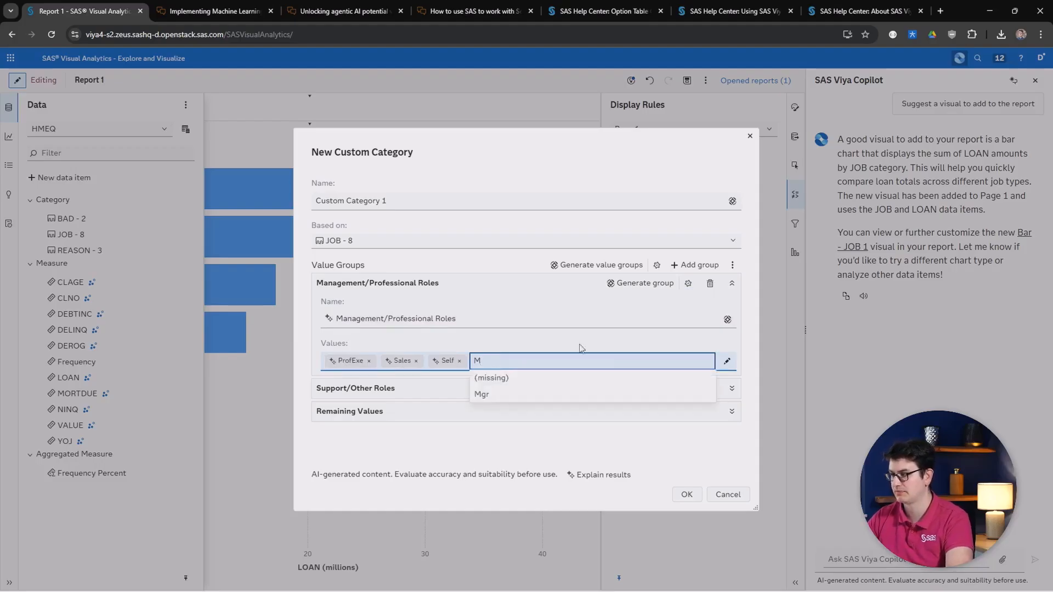
pyautogui.click(557, 395)
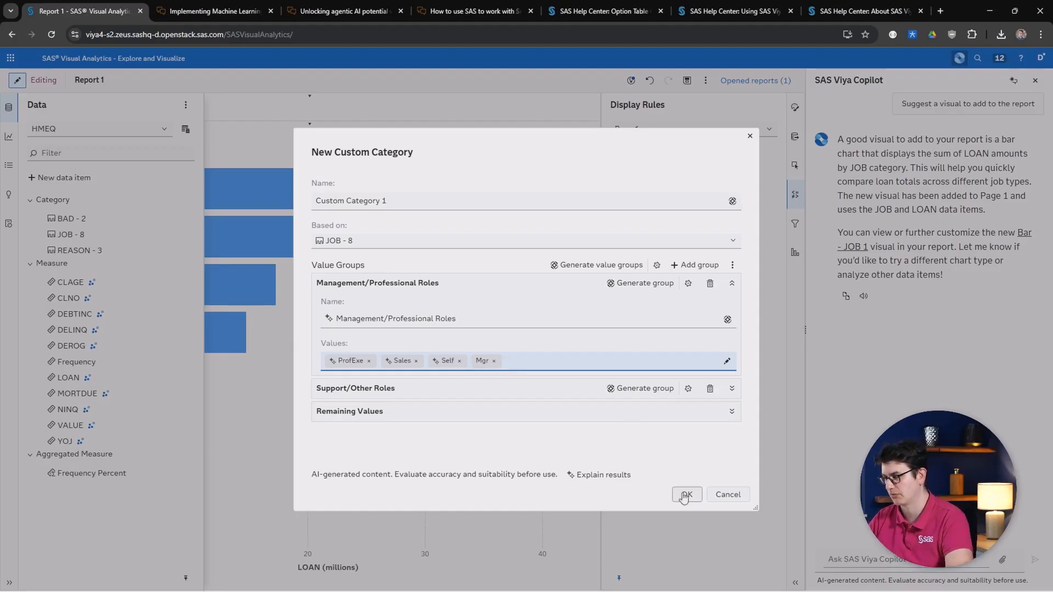
# Read the explanation of the generated value groups, and discard the new custom category.
pyautogui.click(594, 476)
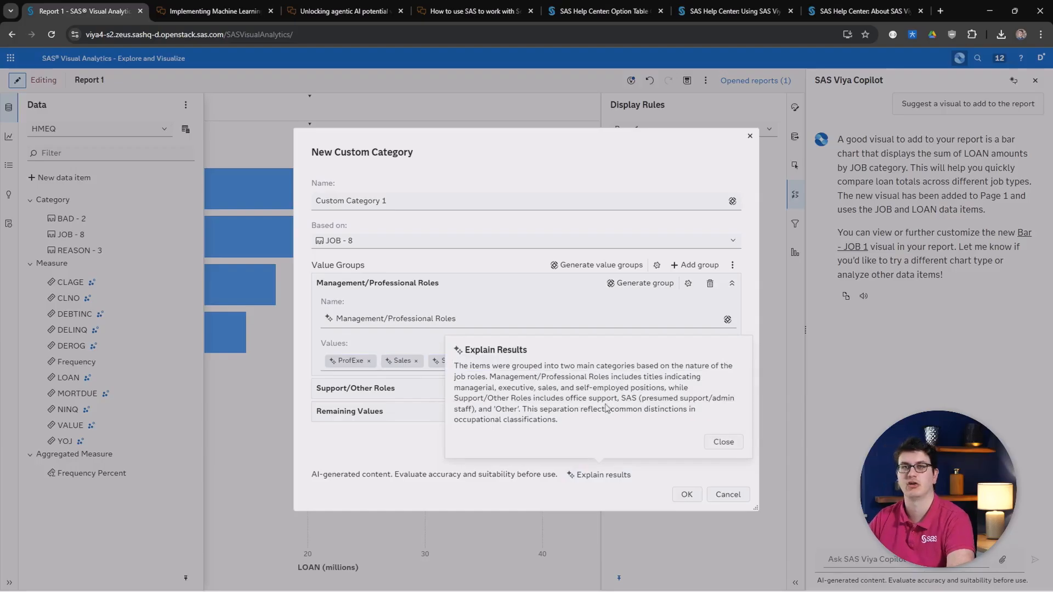
pyautogui.click(723, 442)
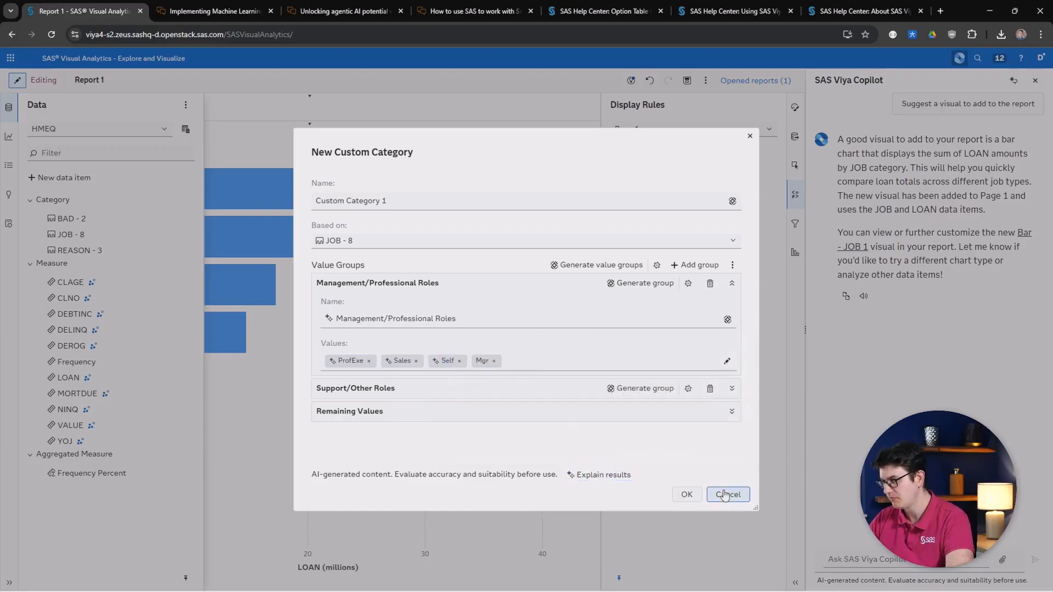
pyautogui.click(727, 494)
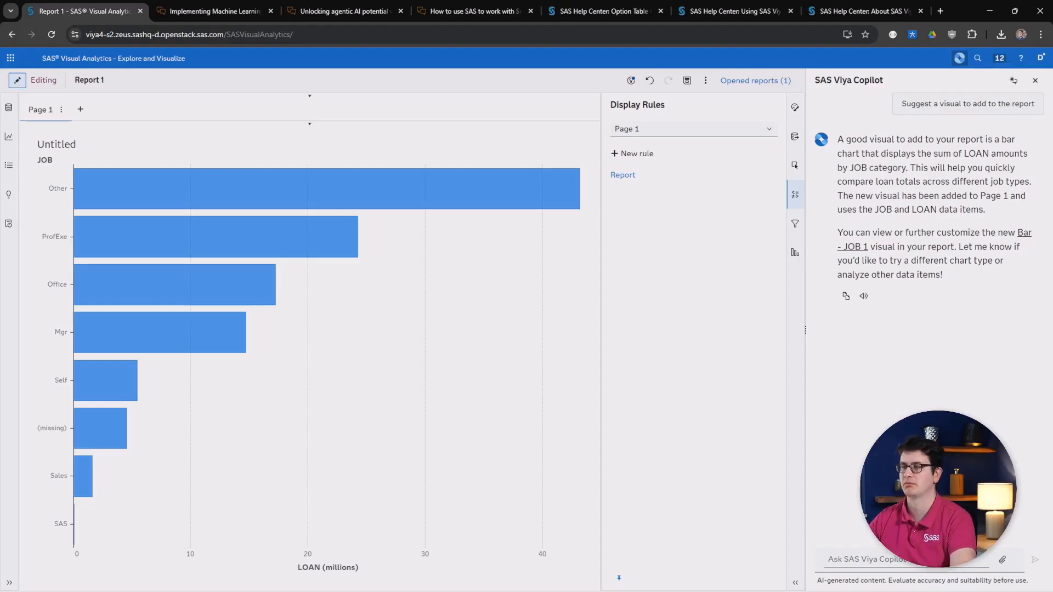
# Switch to SAS Studio and add an Option Table control to Page 1 of the custom step.
pyautogui.click(10, 57)
pyautogui.click(123, 193)
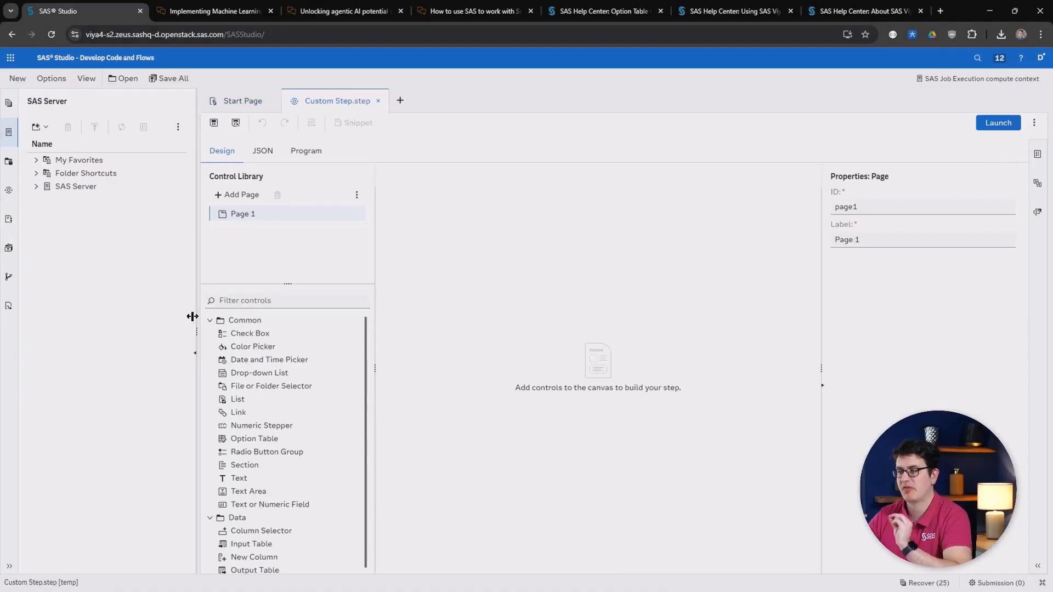
pyautogui.moveTo(242, 446); pyautogui.dragTo(454, 433)
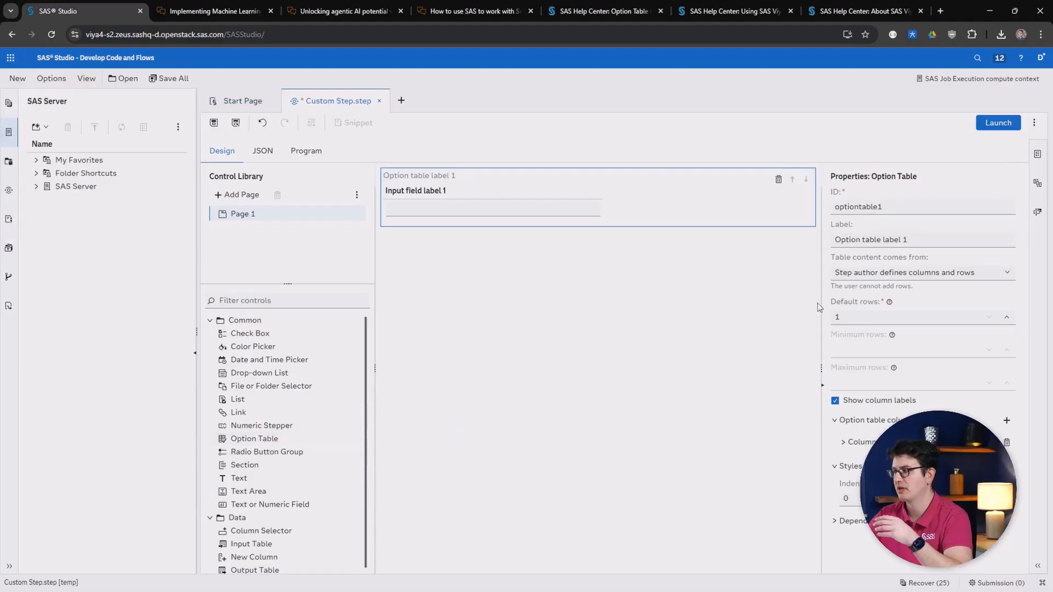
# Let a column selector define the option table's number of rows, and add an Input Table control above the option table.
pyautogui.click(870, 274)
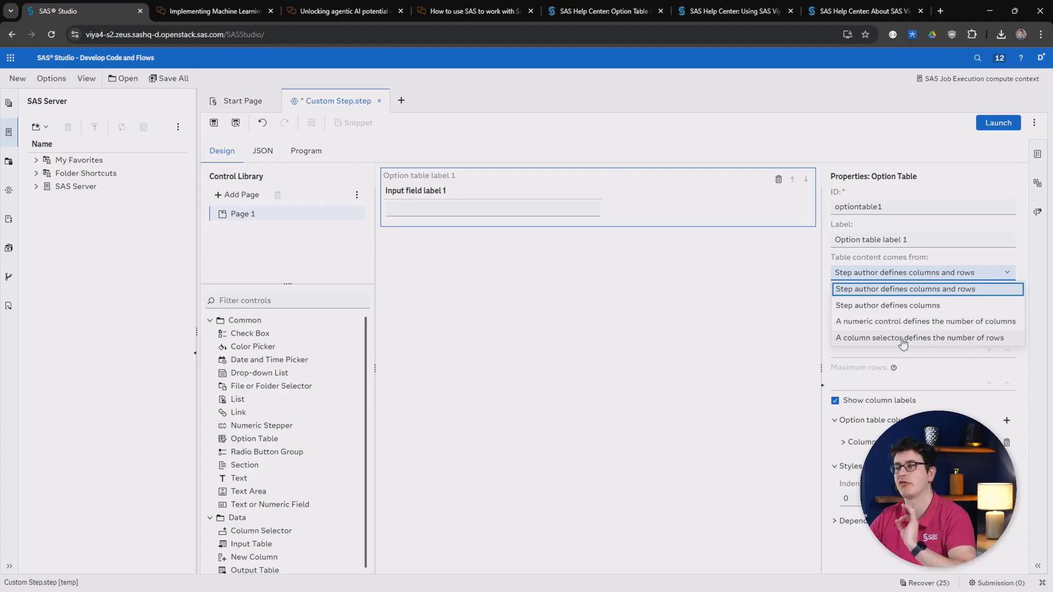
pyautogui.click(906, 339)
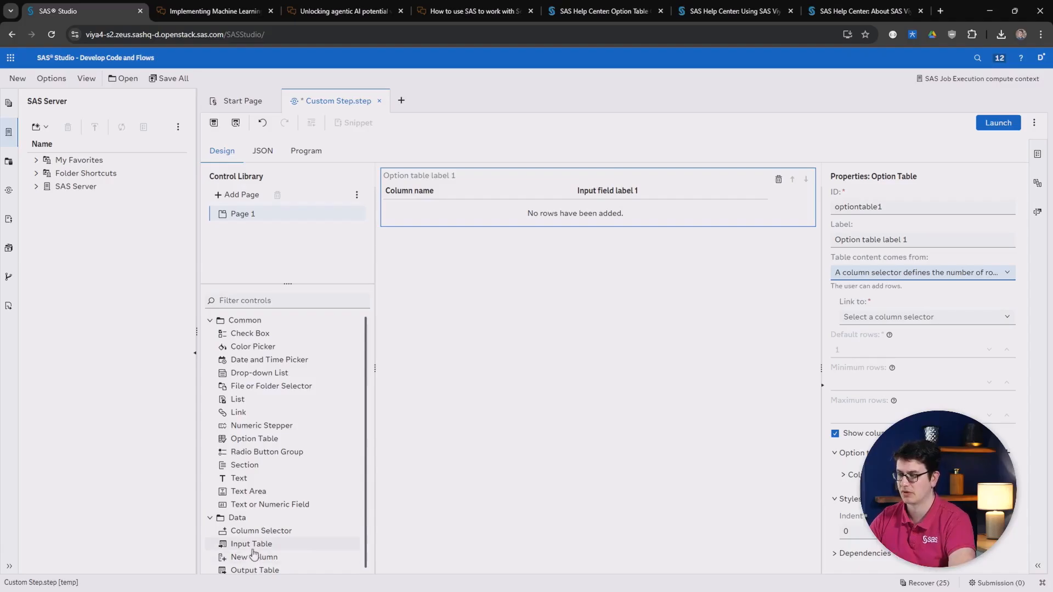
pyautogui.moveTo(253, 546); pyautogui.dragTo(482, 167)
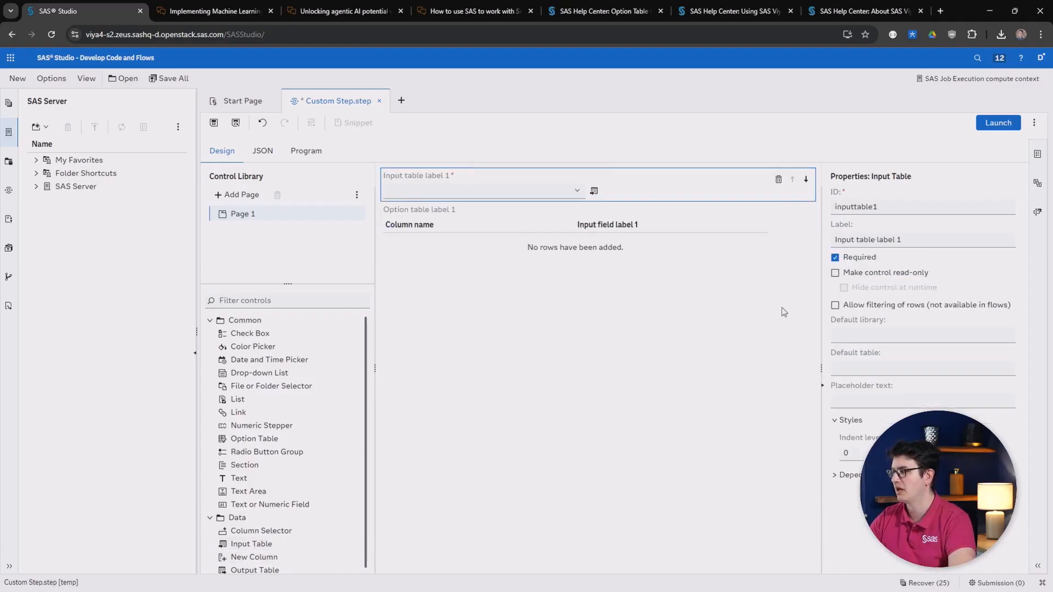
# Make the input table control read-only, with sashelp as default library and cars as default table.
pyautogui.click(834, 273)
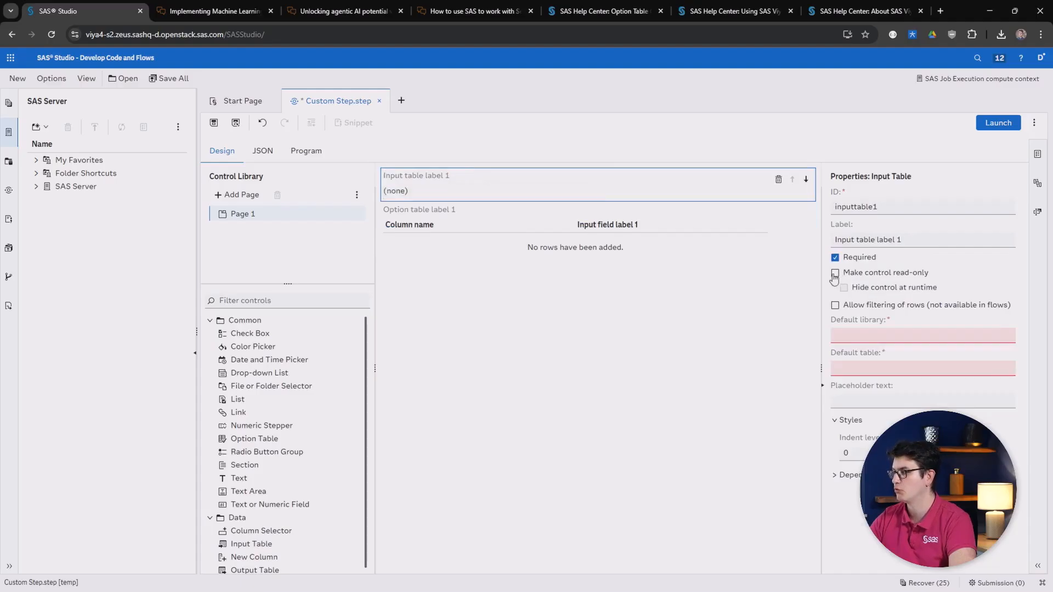
pyautogui.click(869, 329)
pyautogui.write('sa')
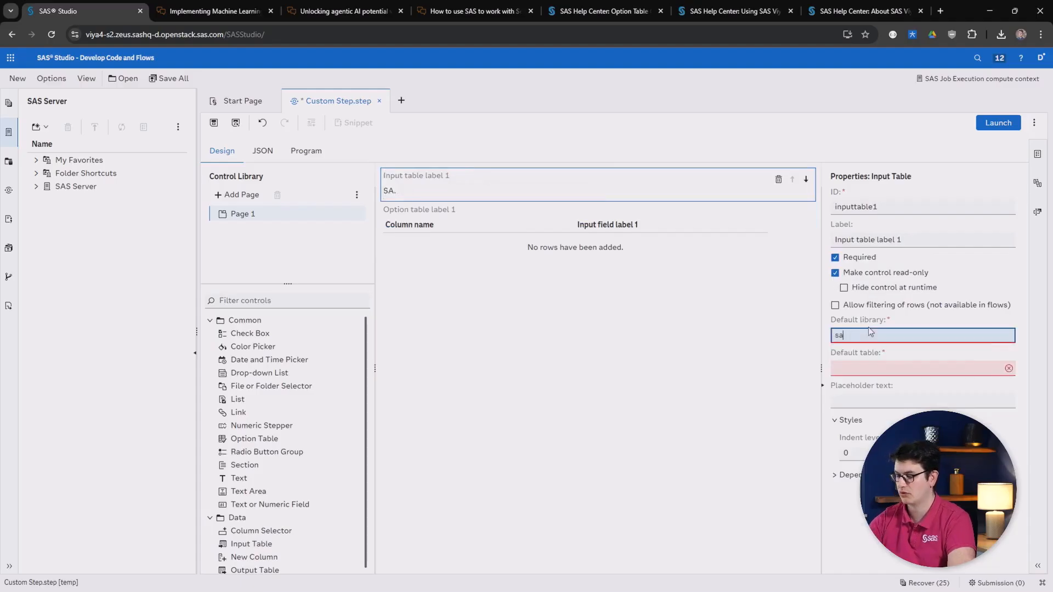
pyautogui.write('shelp')
pyautogui.press('Tab')
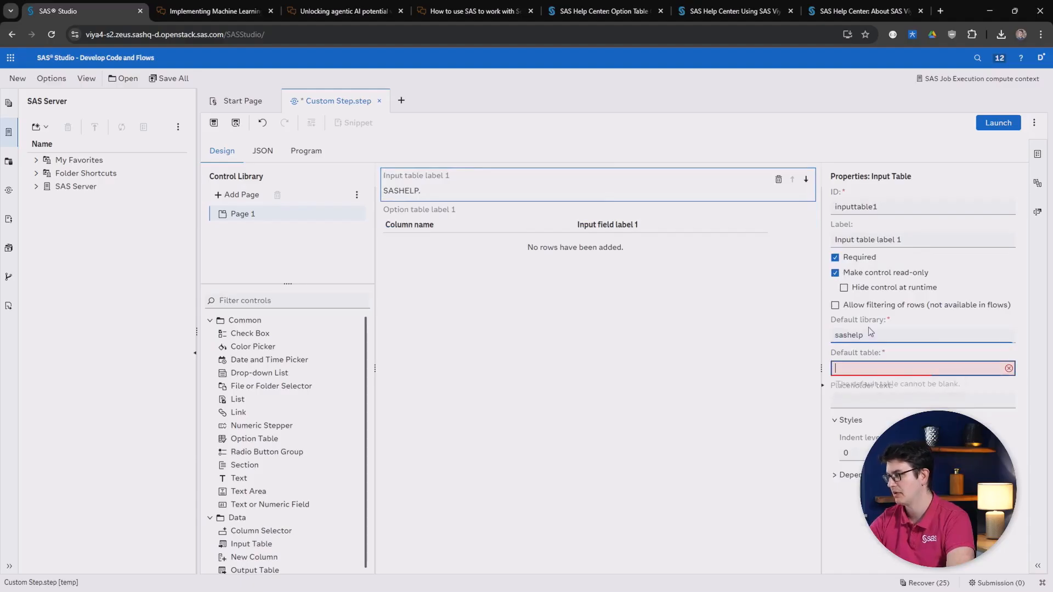
pyautogui.write('cars')
pyautogui.press('Tab')
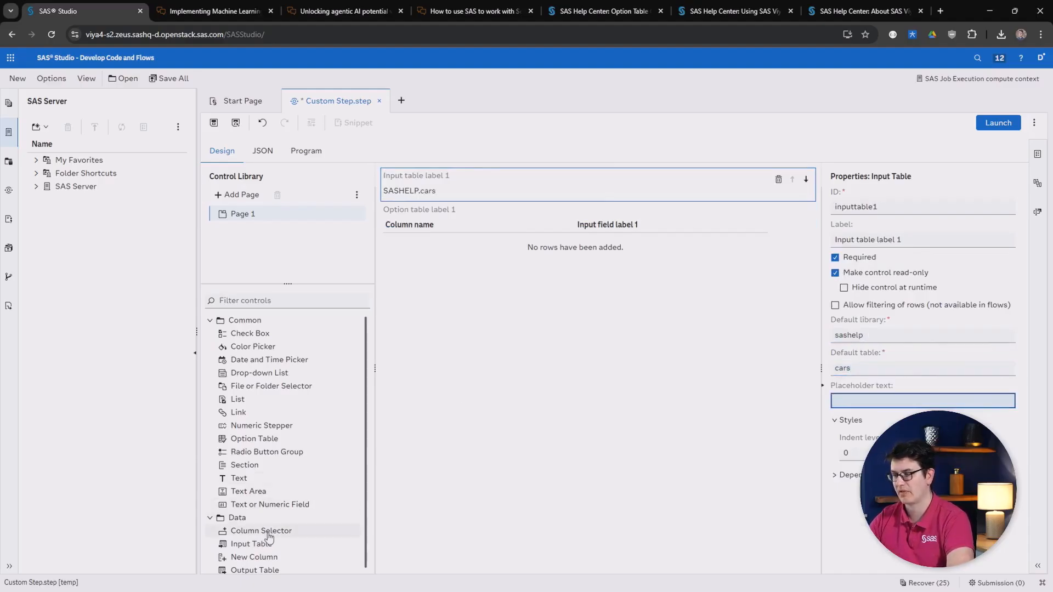
# Add a Column Selector control between the input table and the option table, and link it to Input table label 1.
pyautogui.moveTo(263, 531); pyautogui.dragTo(525, 229)
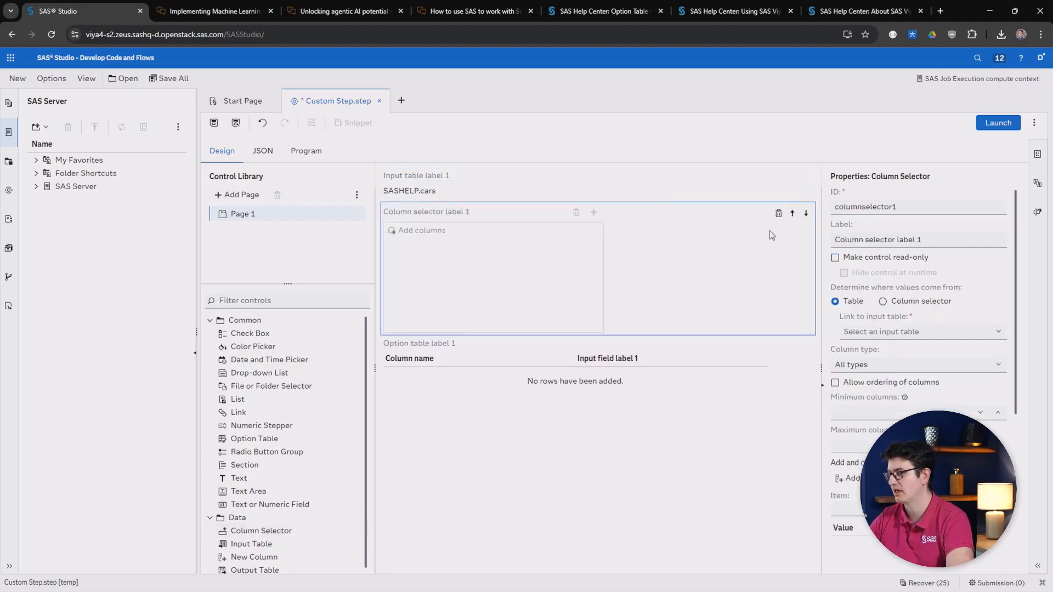
pyautogui.click(904, 332)
pyautogui.click(900, 367)
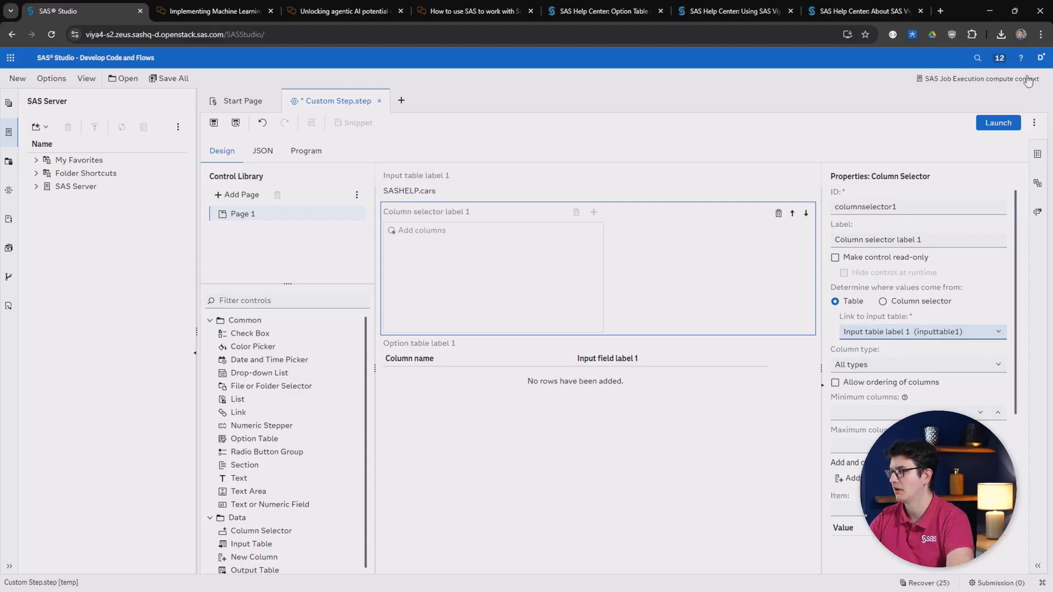
# Link the option table to Column selector label 1.
pyautogui.click(713, 363)
pyautogui.click(883, 272)
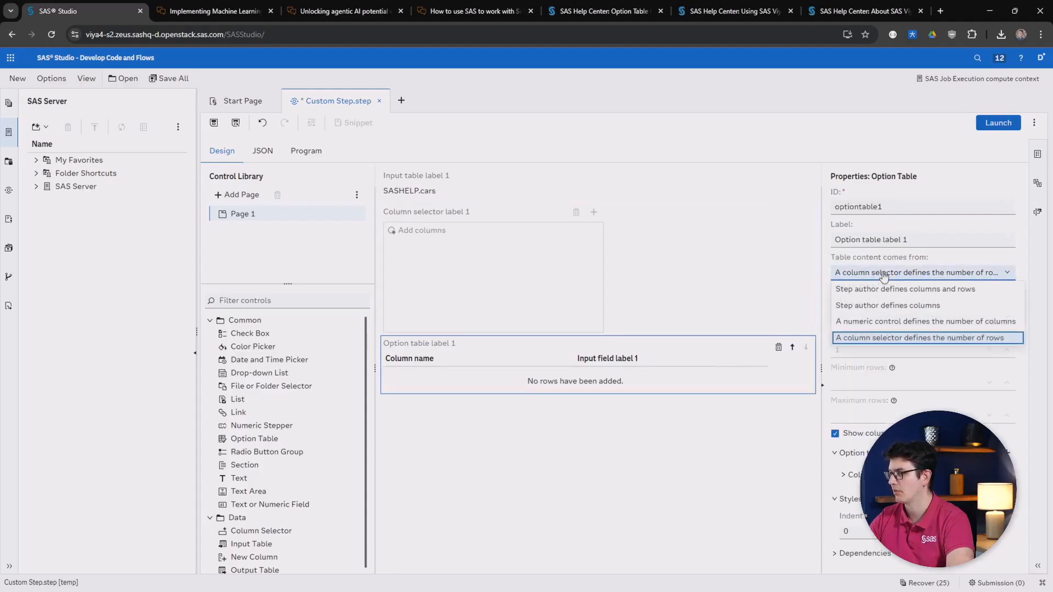
pyautogui.click(884, 274)
pyautogui.click(889, 320)
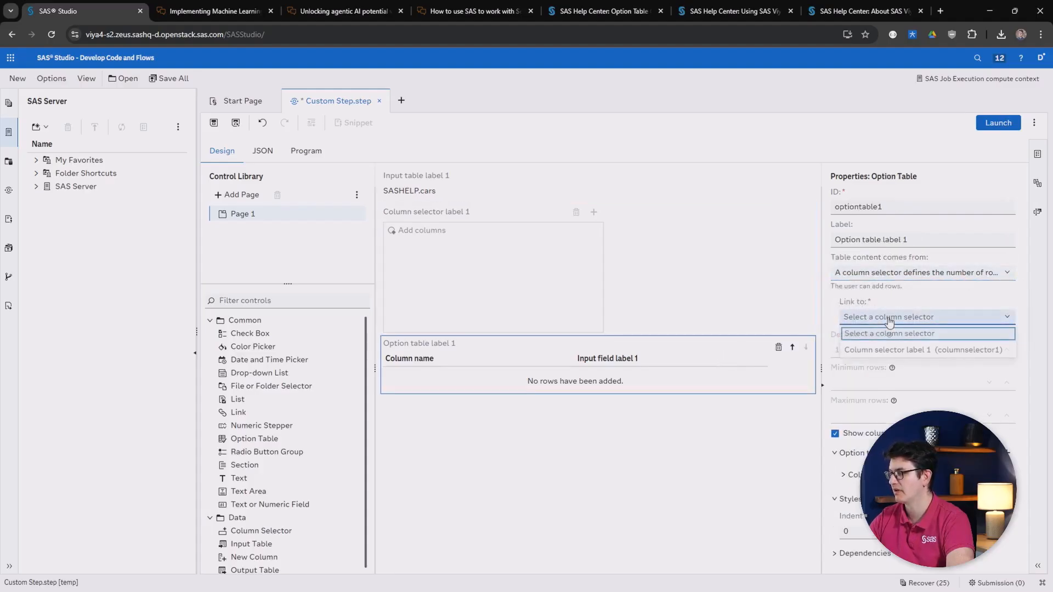
pyautogui.click(888, 353)
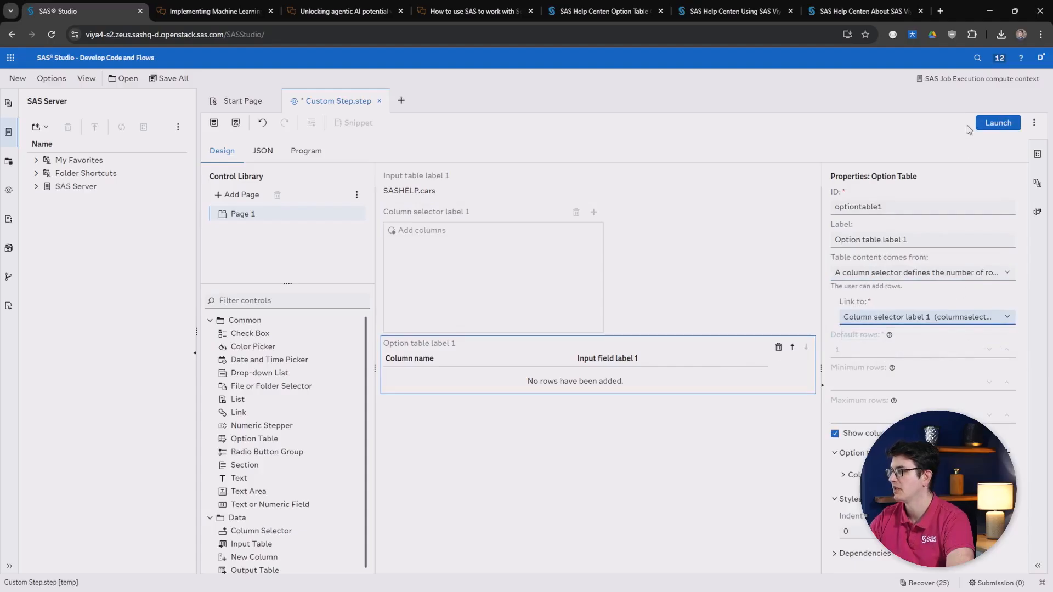
# Launch the custom step and add the Type column to its column selector.
pyautogui.click(988, 123)
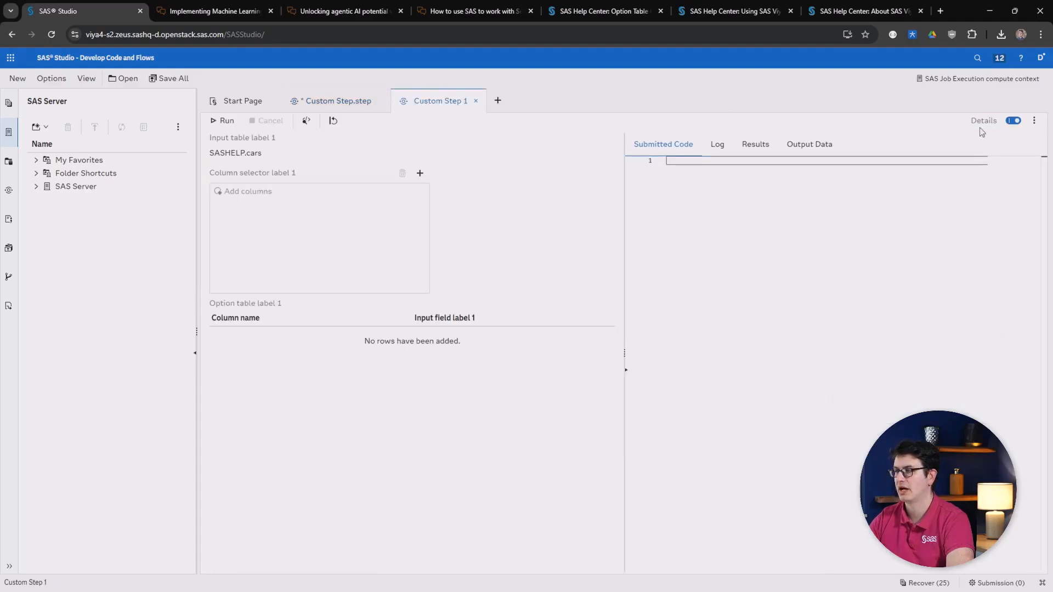
pyautogui.click(420, 174)
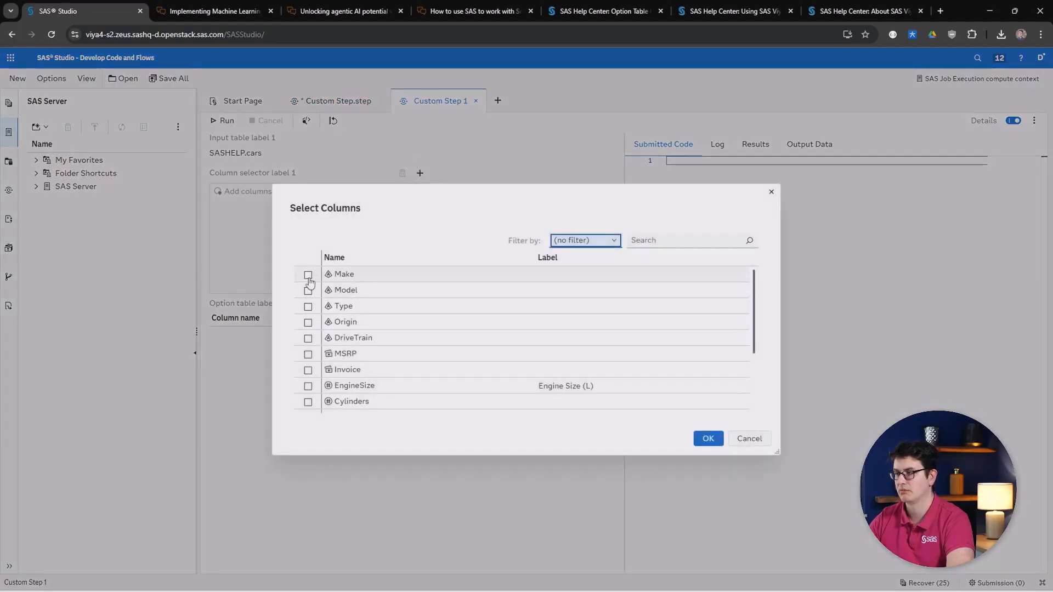
pyautogui.click(308, 306)
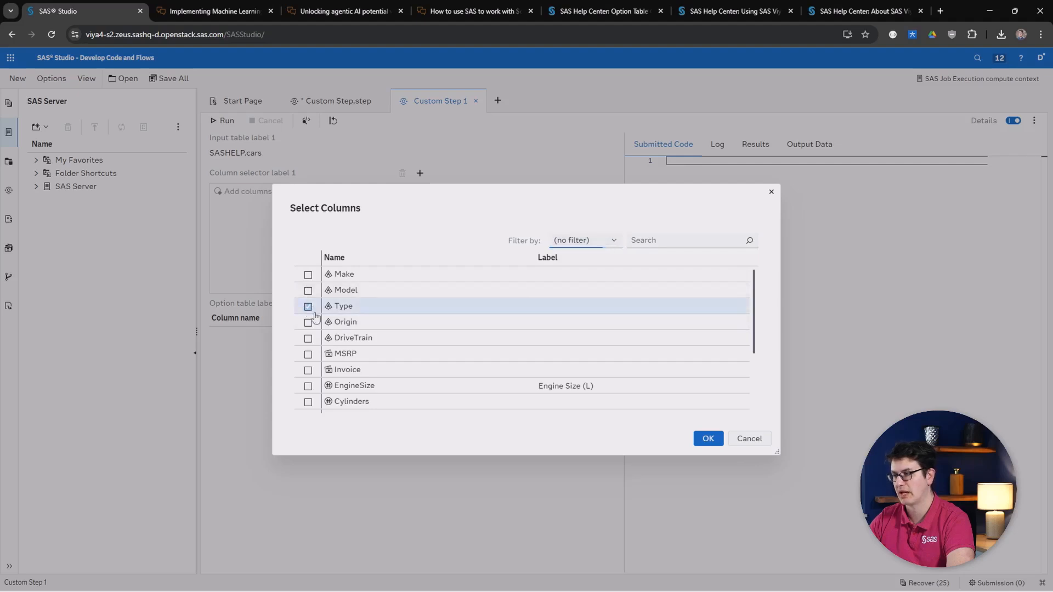
pyautogui.click(706, 438)
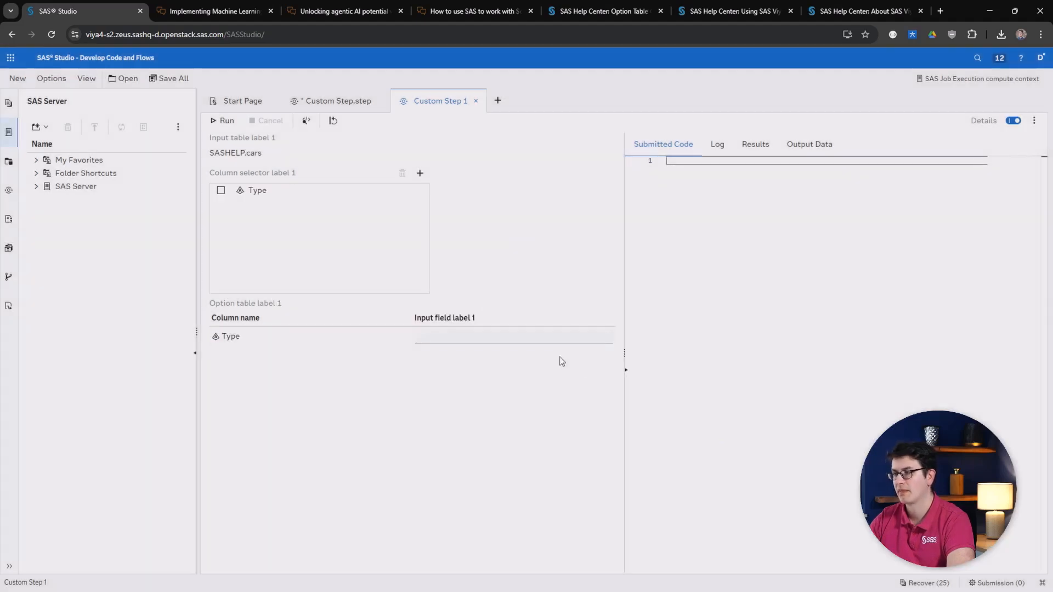
# Add all remaining columns from Make through Cylinders to the column selector alongside Type.
pyautogui.click(221, 190)
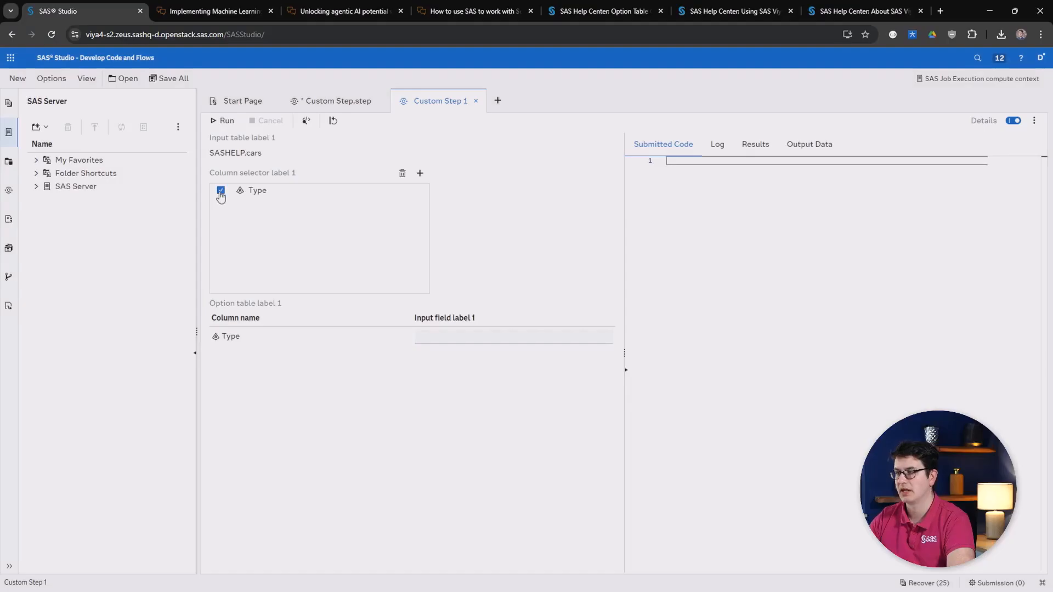
pyautogui.click(420, 173)
pyautogui.click(308, 274)
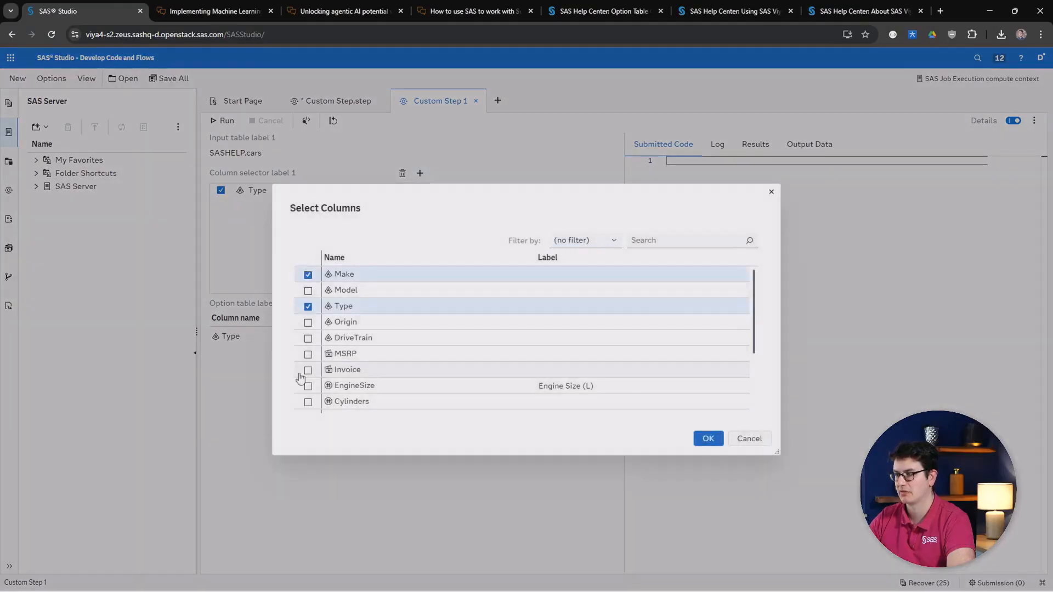
pyautogui.keyDown('shift'); pyautogui.click(308, 402); pyautogui.keyUp('shift')
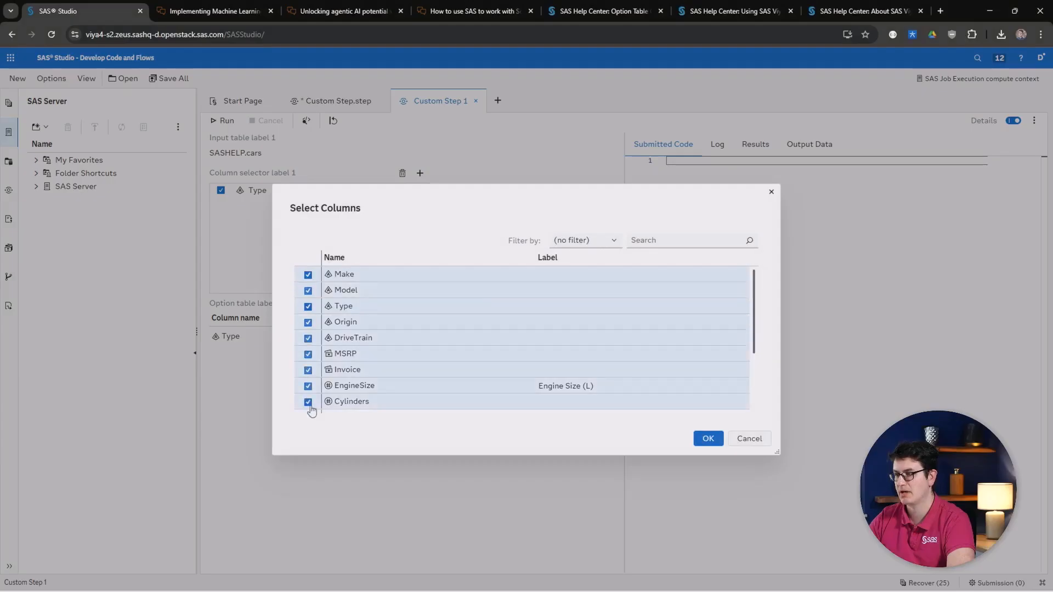
pyautogui.click(709, 439)
# Examine the option table's rows and input fields, comparing them with the columns chosen in the column selector.
pyautogui.scroll(-3, 343, 383)
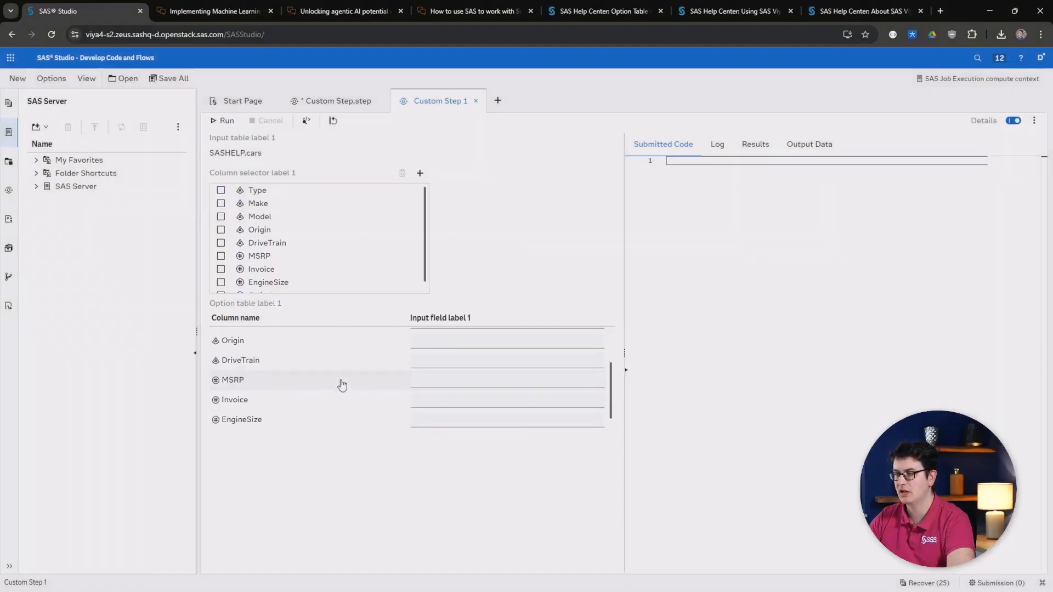
pyautogui.scroll(3, 357, 378)
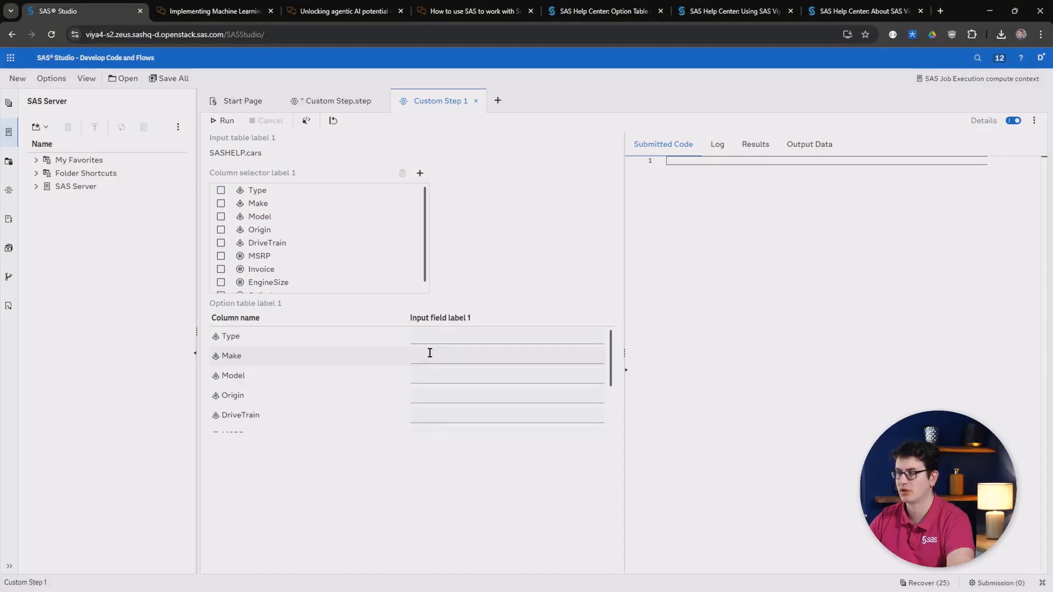
pyautogui.click(440, 337)
pyautogui.click(450, 369)
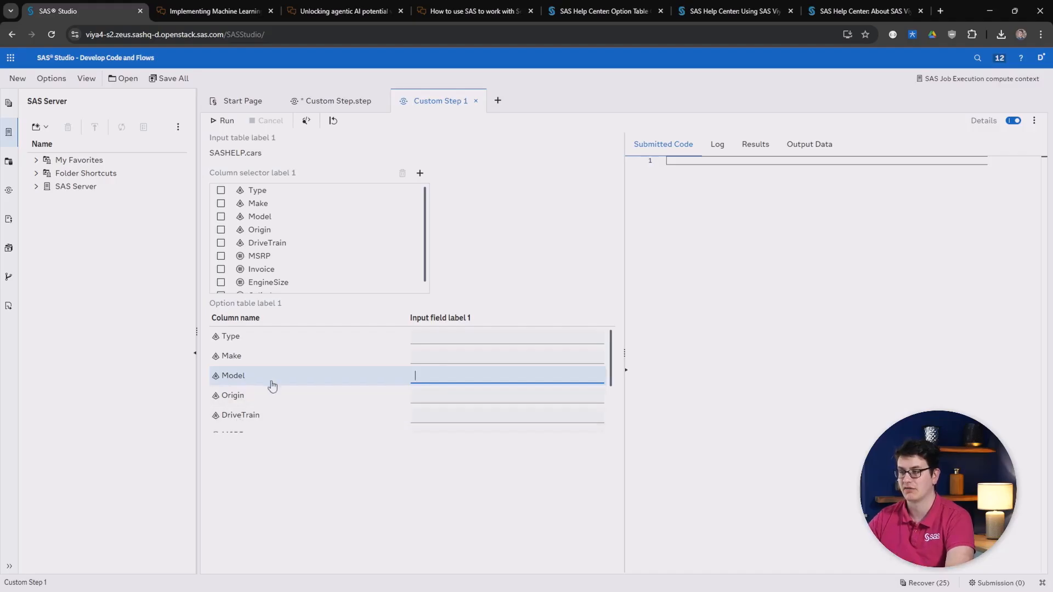
pyautogui.scroll(-1, 264, 391)
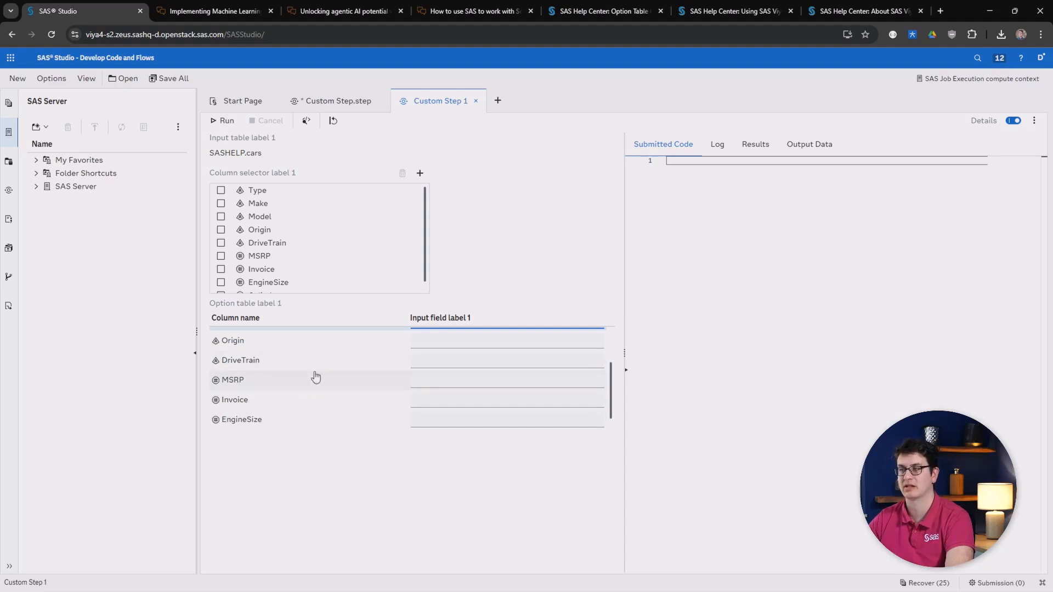
pyautogui.scroll(1, 316, 376)
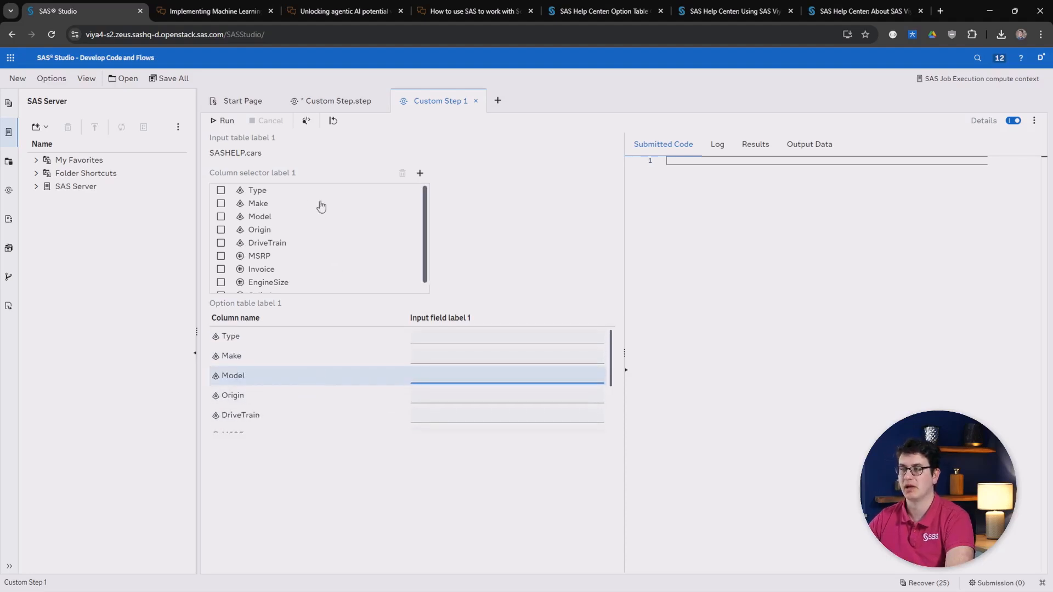
pyautogui.scroll(-1, 291, 225)
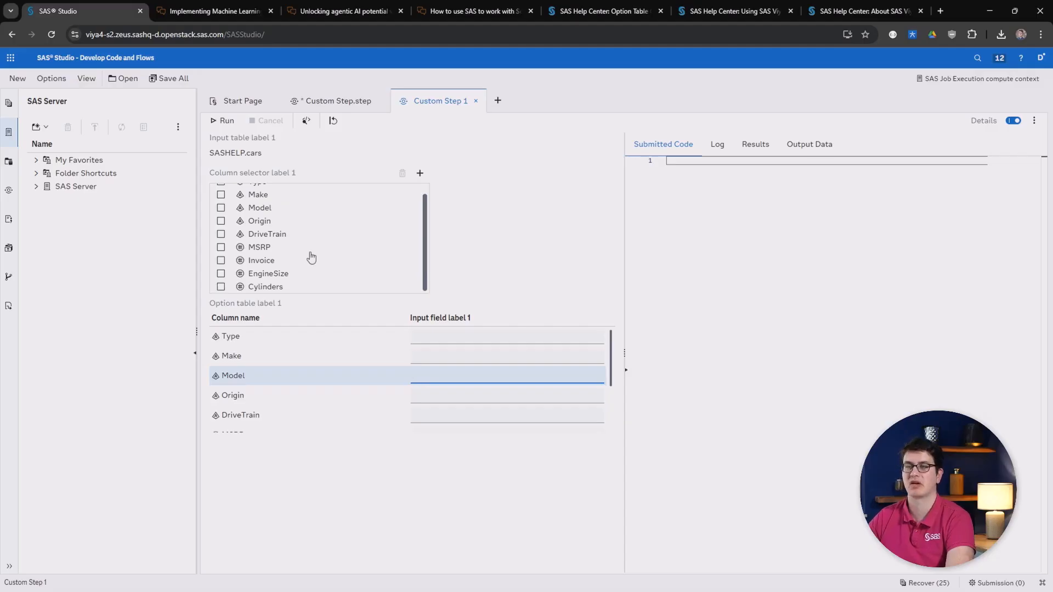
pyautogui.scroll(1, 314, 252)
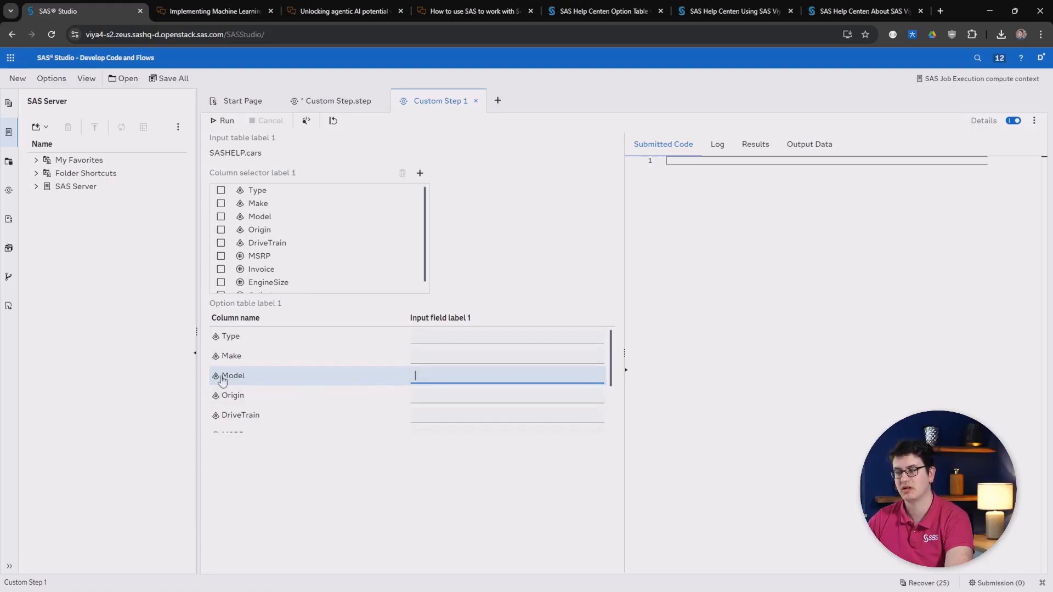
pyautogui.scroll(-1, 275, 408)
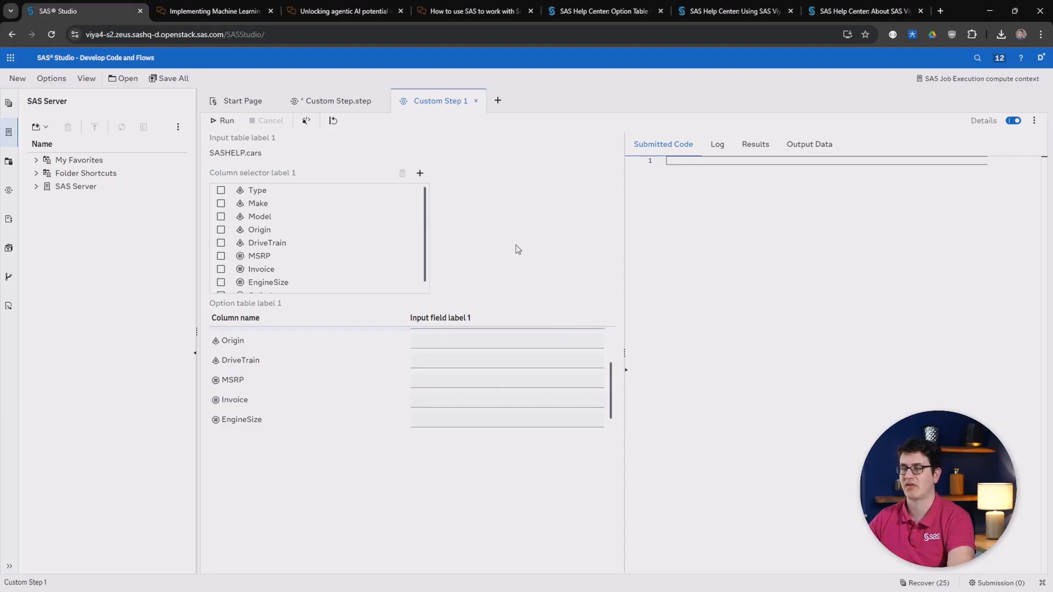
# View the SAS Communities articles on PROC SUPERLEARNER, MCP tools in SAS Retrieval Agent Manager, and ServiceNow APIs.
pyautogui.hotkey('ctrl', 'Tab')
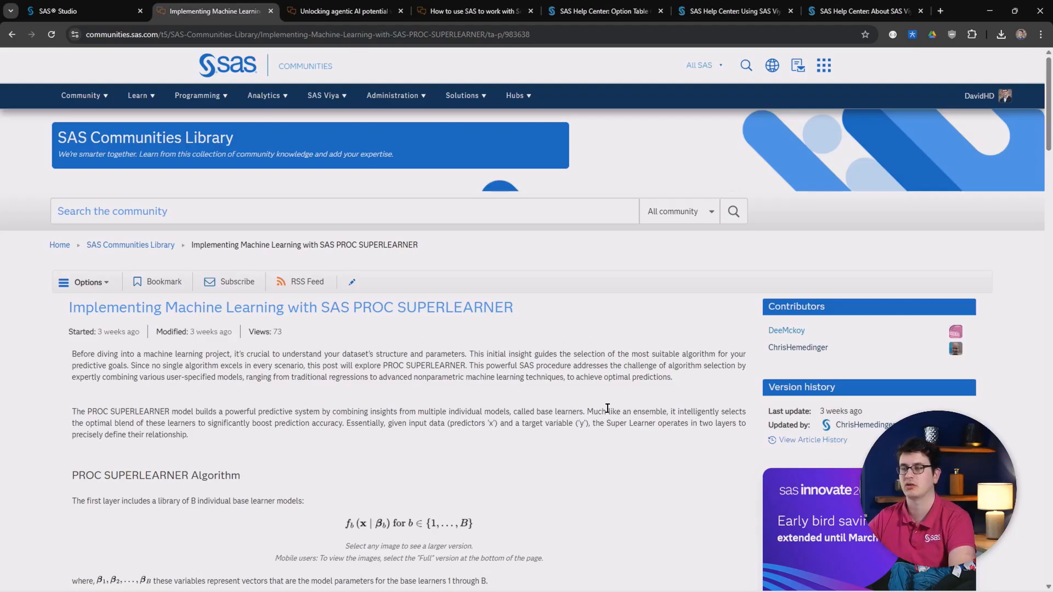
pyautogui.hotkey('ctrl', 'Tab')
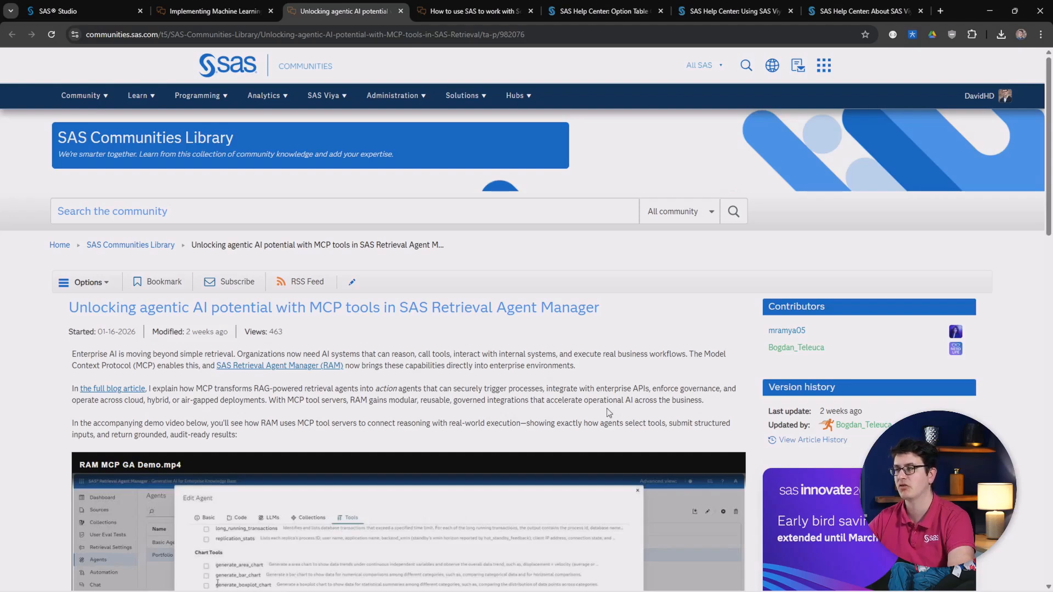
pyautogui.hotkey('ctrl', 'Tab')
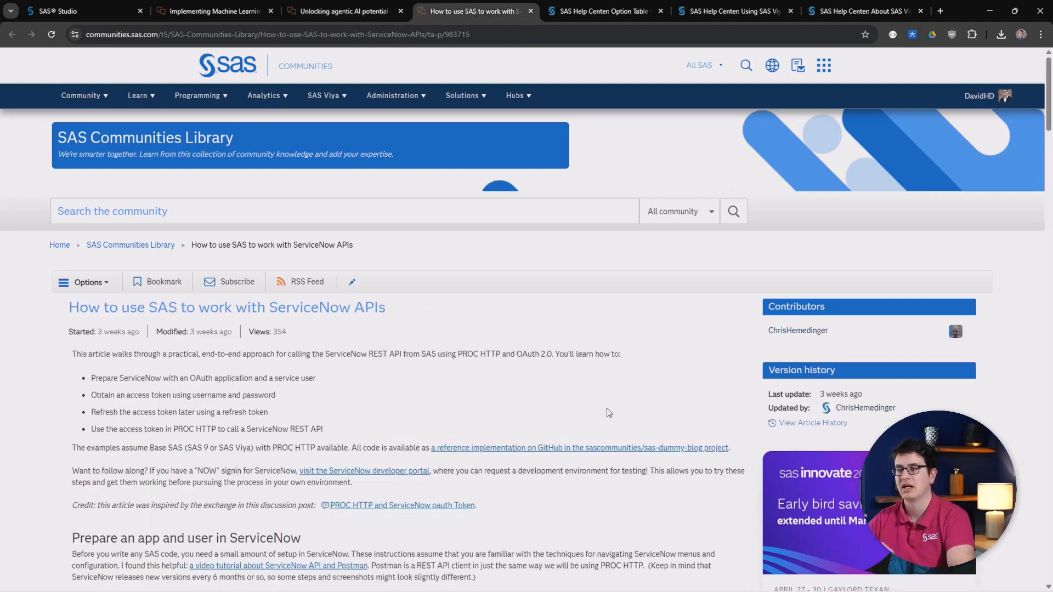